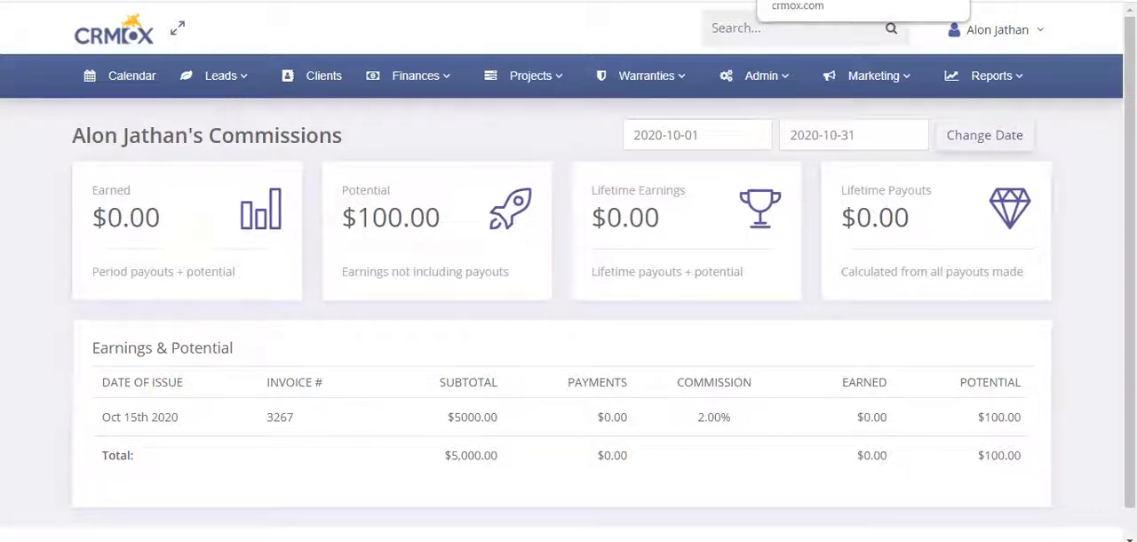
Open the Settings & Options page in a new tab and expand its Invoices & Payments section
click(764, 78)
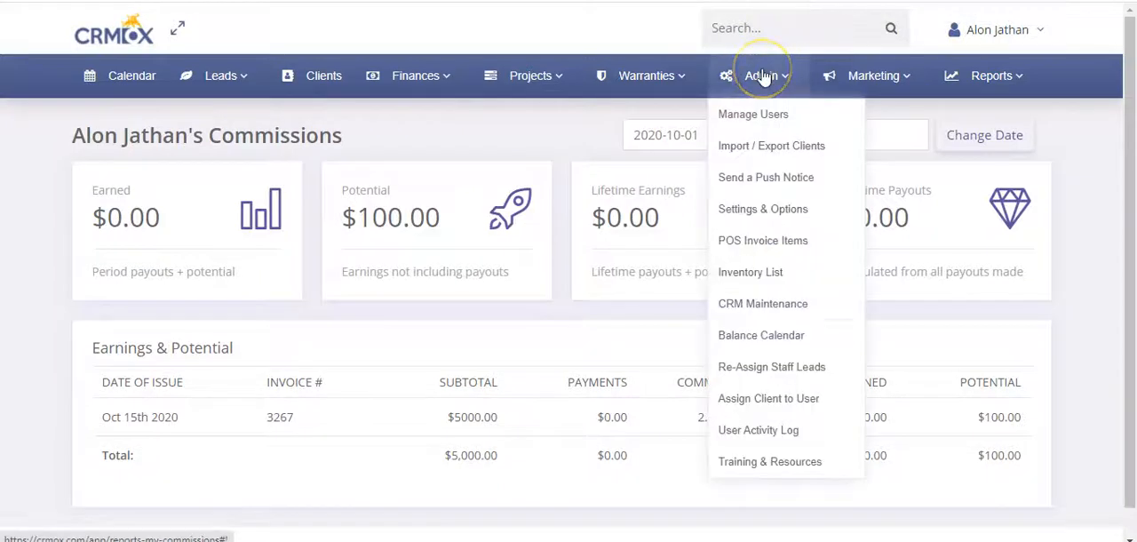
right_click(758, 208)
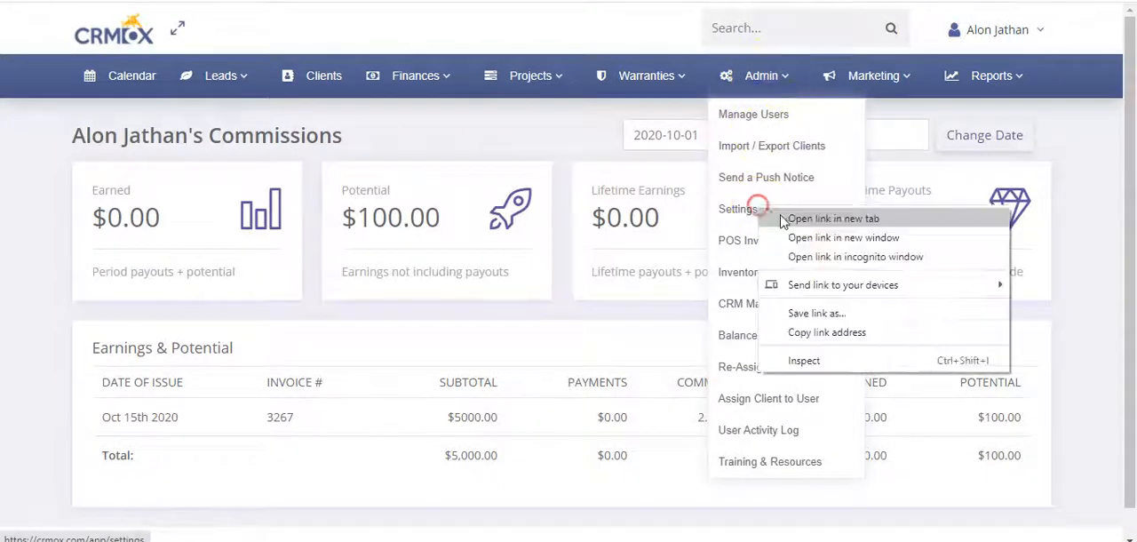
click(782, 219)
click(627, 191)
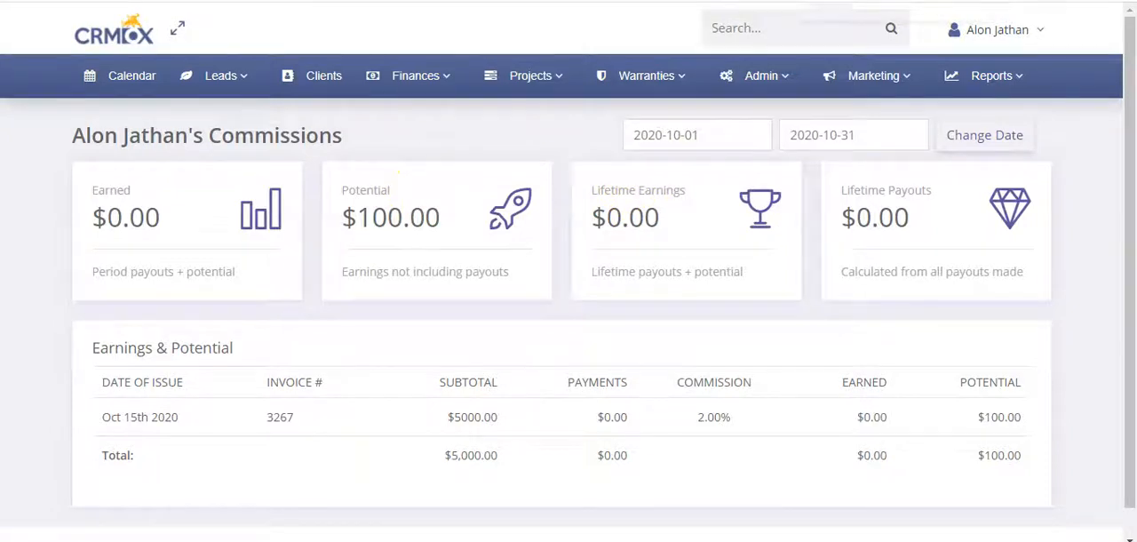
key(ctrl+Tab)
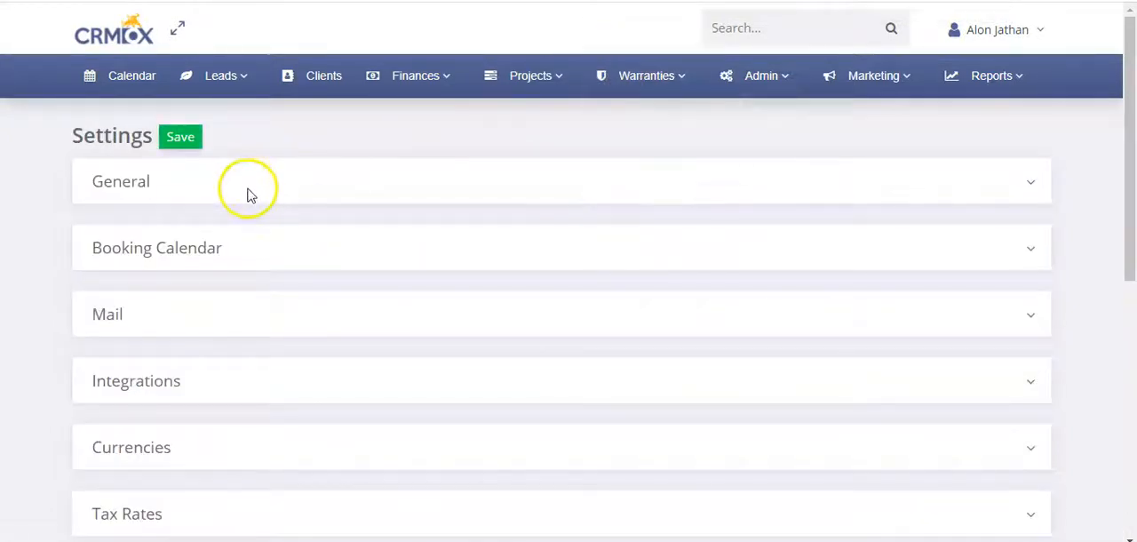
scroll(249, 194, down, 5)
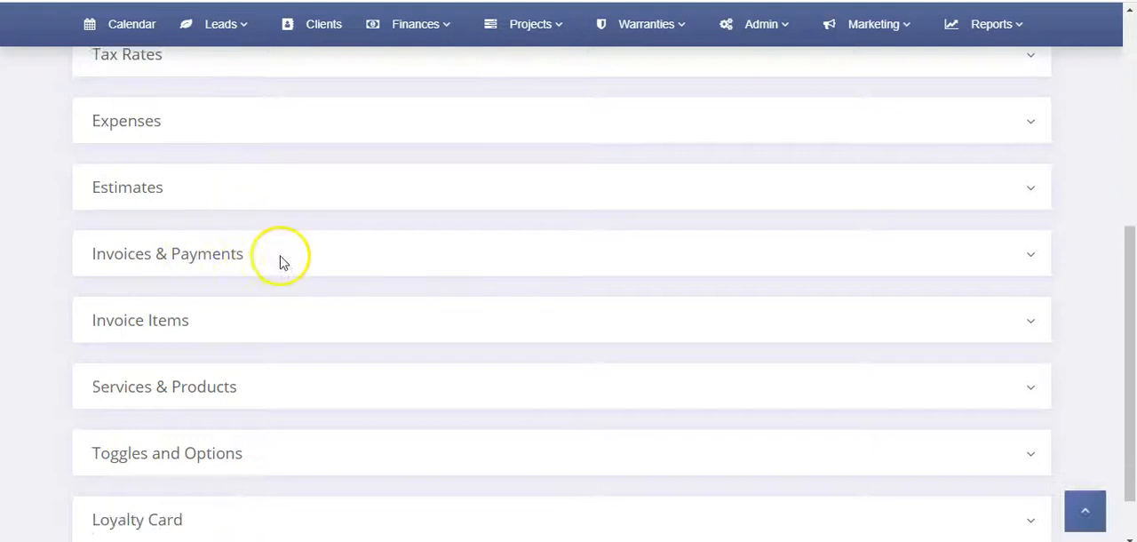
click(282, 262)
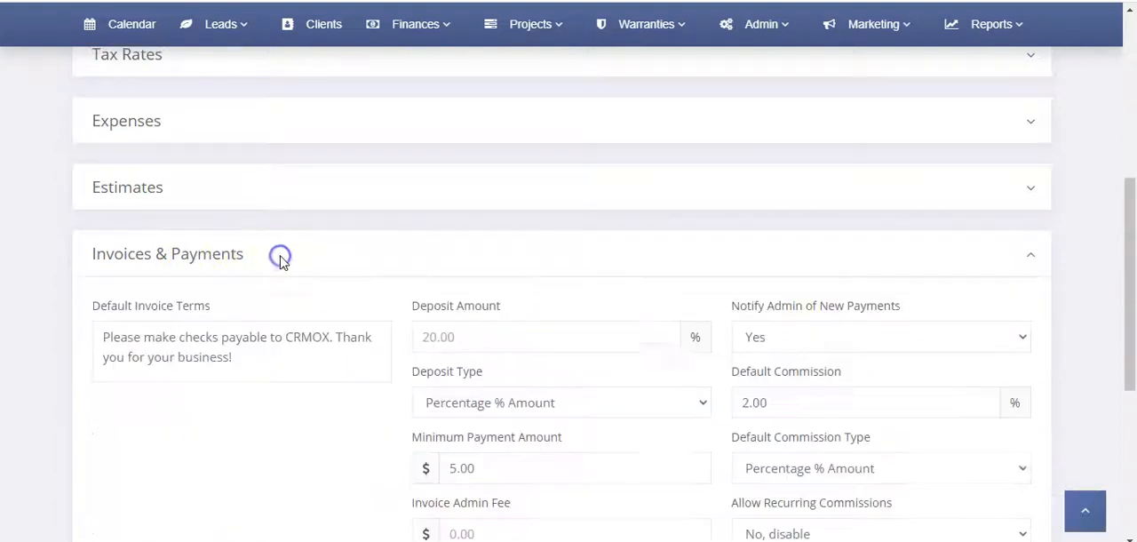
scroll(787, 291, down, 2)
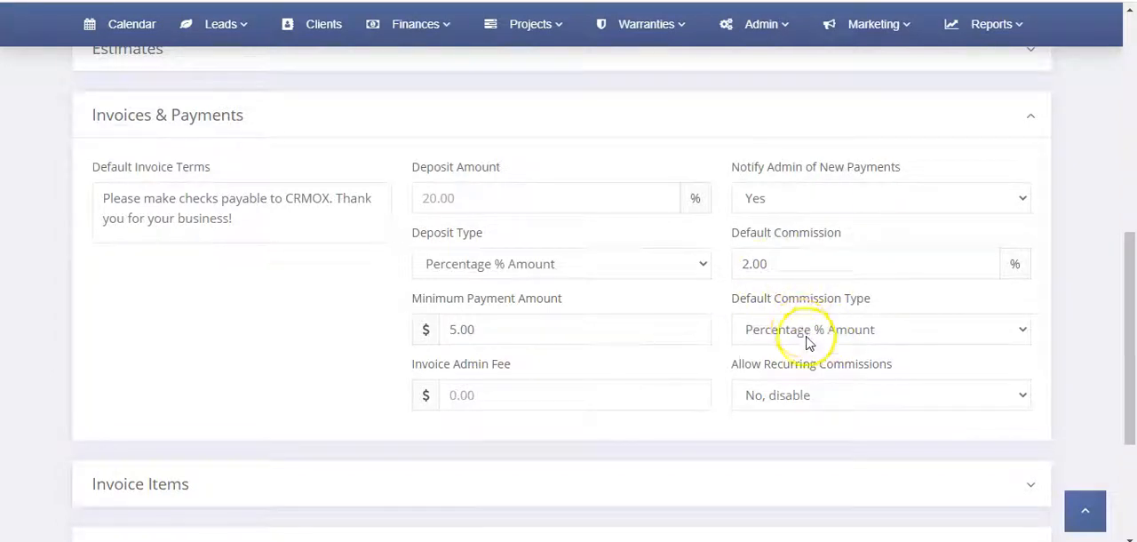
Switch the default commission type to Dollar $ Amount and back to Percentage % Amount
click(823, 258)
click(808, 327)
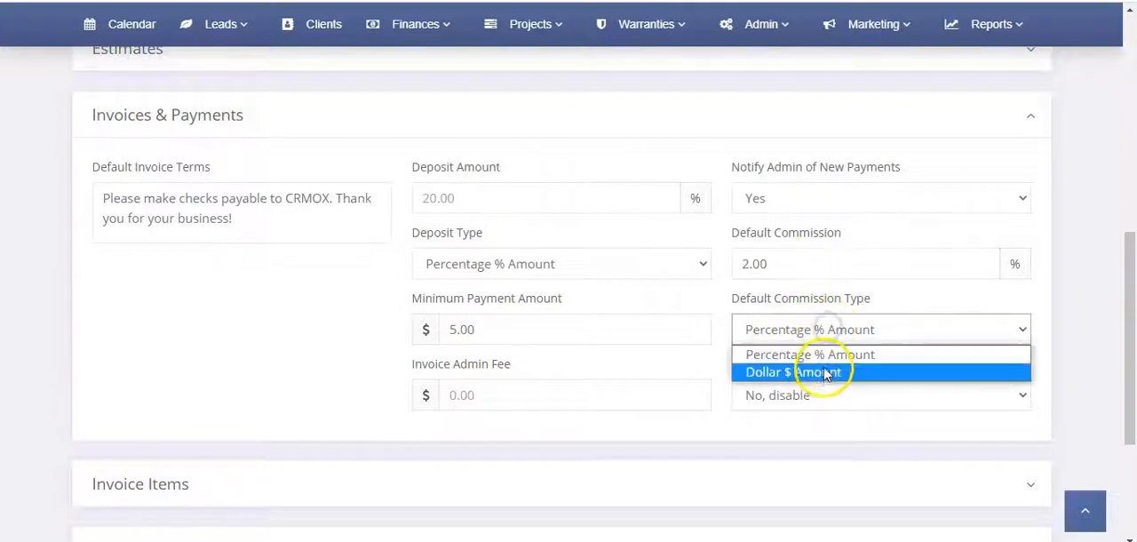
click(824, 373)
click(828, 333)
click(827, 355)
drag(778, 267, 736, 261)
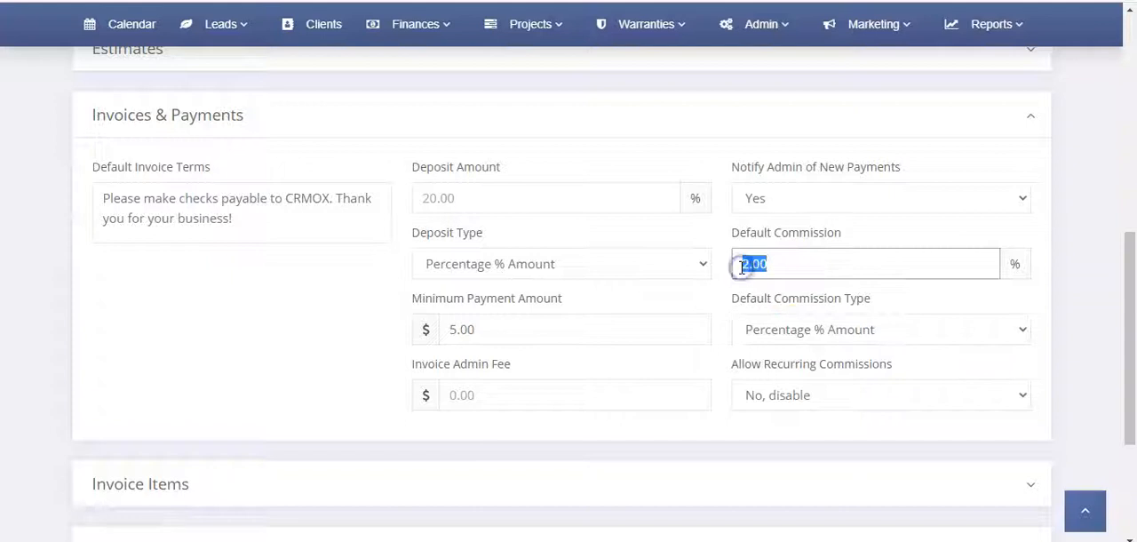
Set the default commission type to Dollar $ Amount and the default commission to 10, and collapse the Invoices & Payments section
click(823, 327)
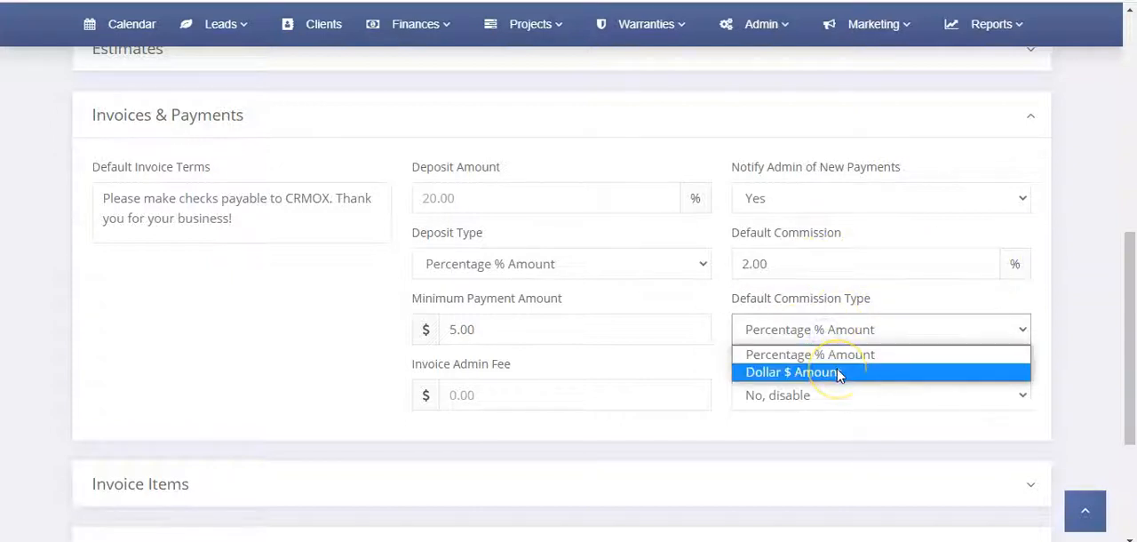
click(837, 373)
drag(790, 264, 725, 267)
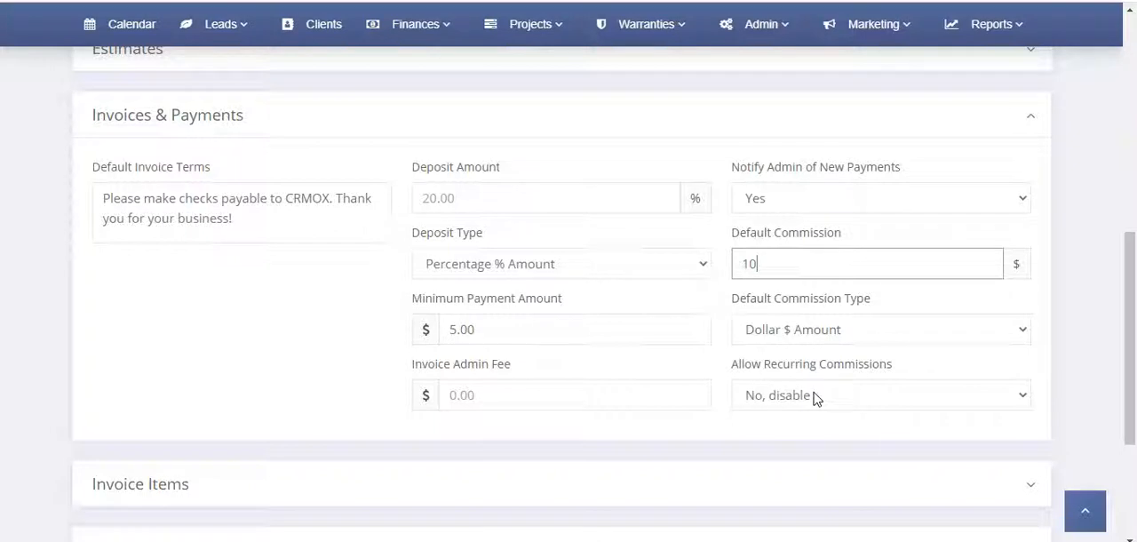
click(749, 345)
click(526, 121)
Open the invoice dated Oct 15th 2020 from the invoices list and go to its Sales Rep Commissions section
mouse_move(449, 37)
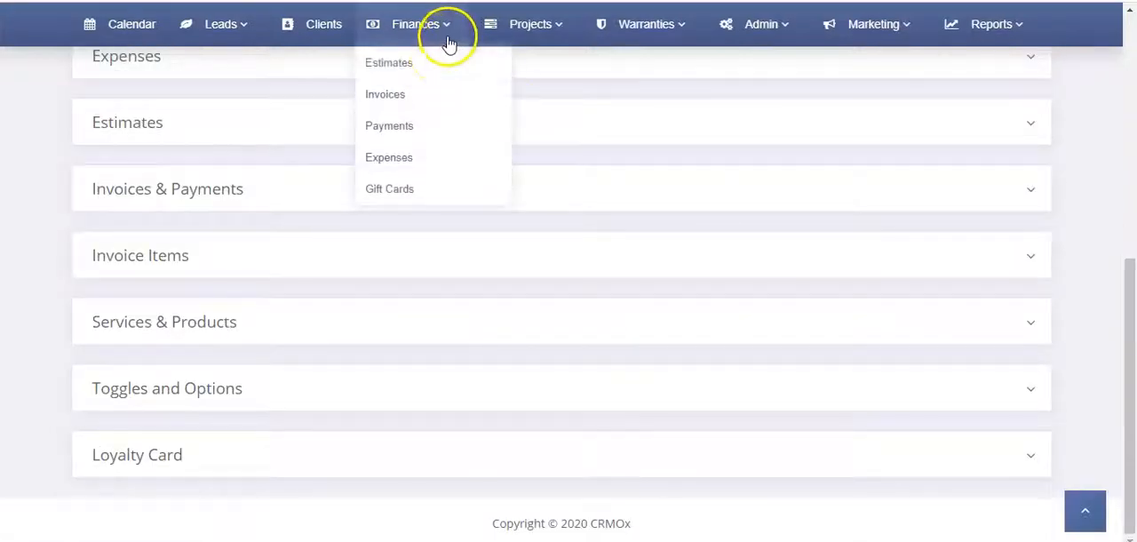
click(401, 91)
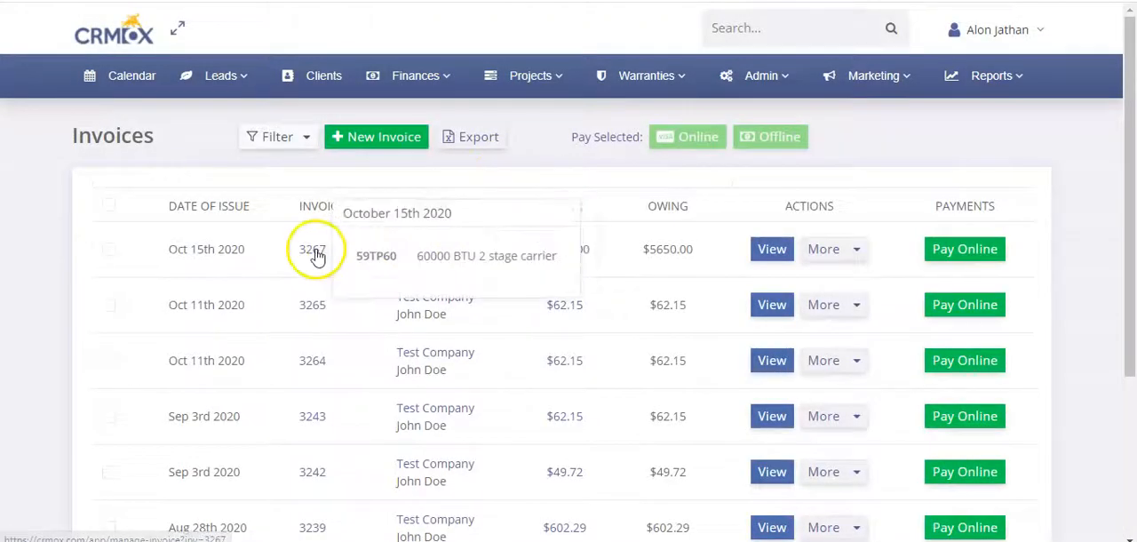
click(317, 248)
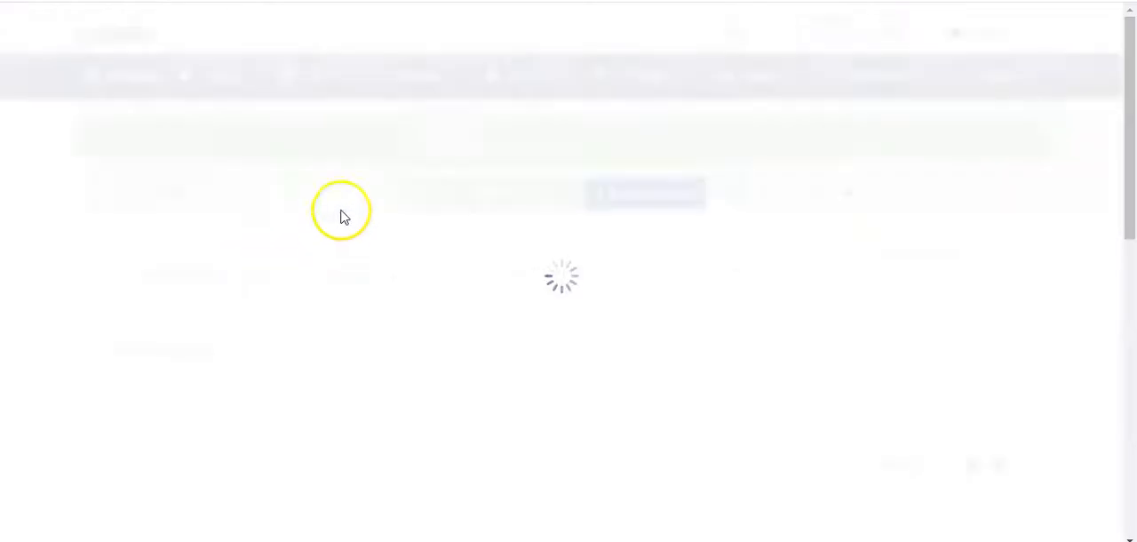
scroll(452, 262, down, 9)
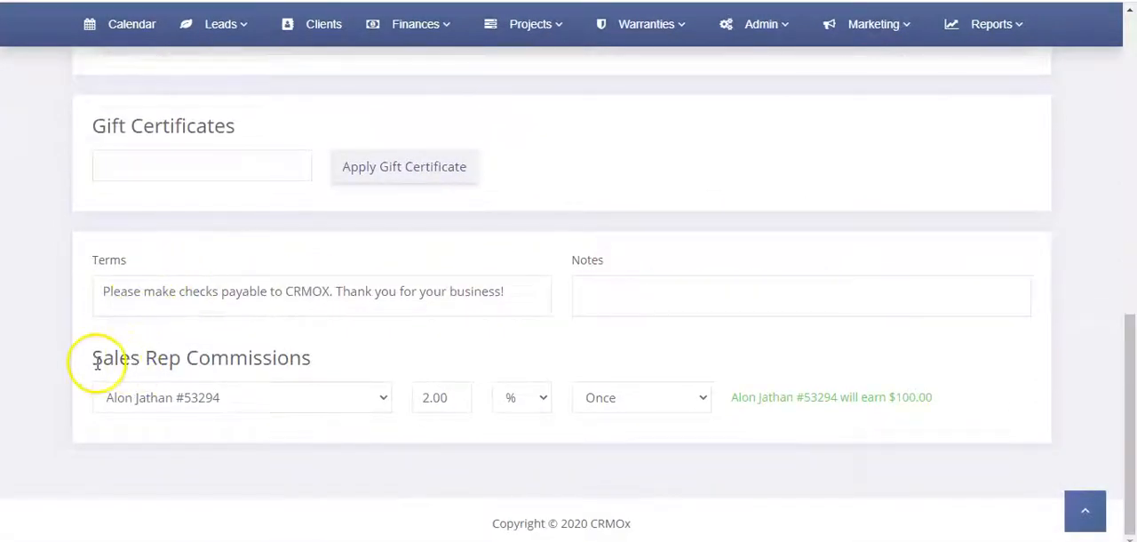
Examine the invoice's Sales Rep Commissions options: the assigned rep, the rate, its unit, the Once or Recurring choice, and the resulting earnings
drag(94, 358, 324, 356)
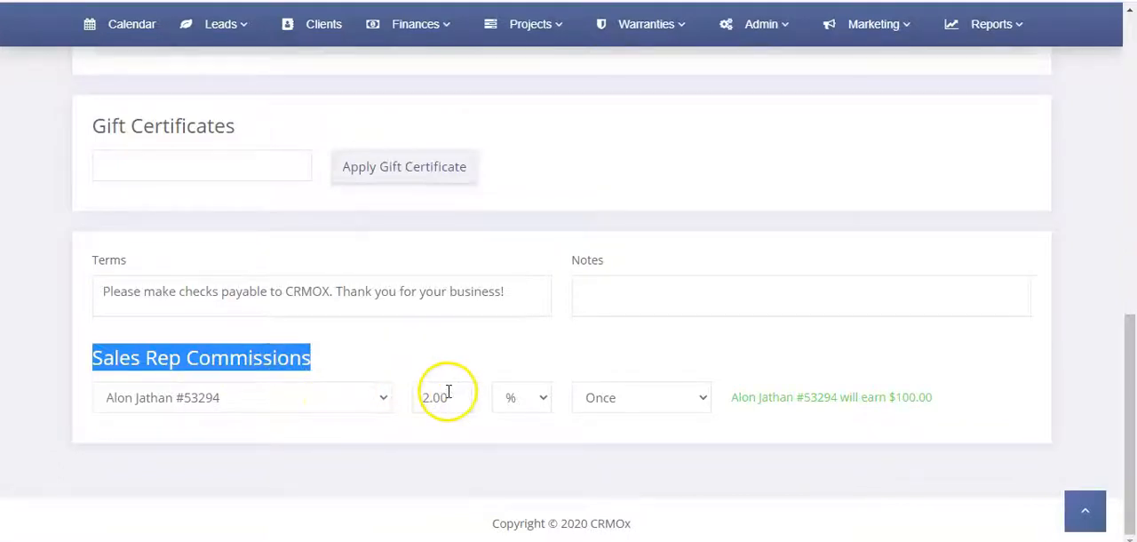
click(325, 404)
click(356, 373)
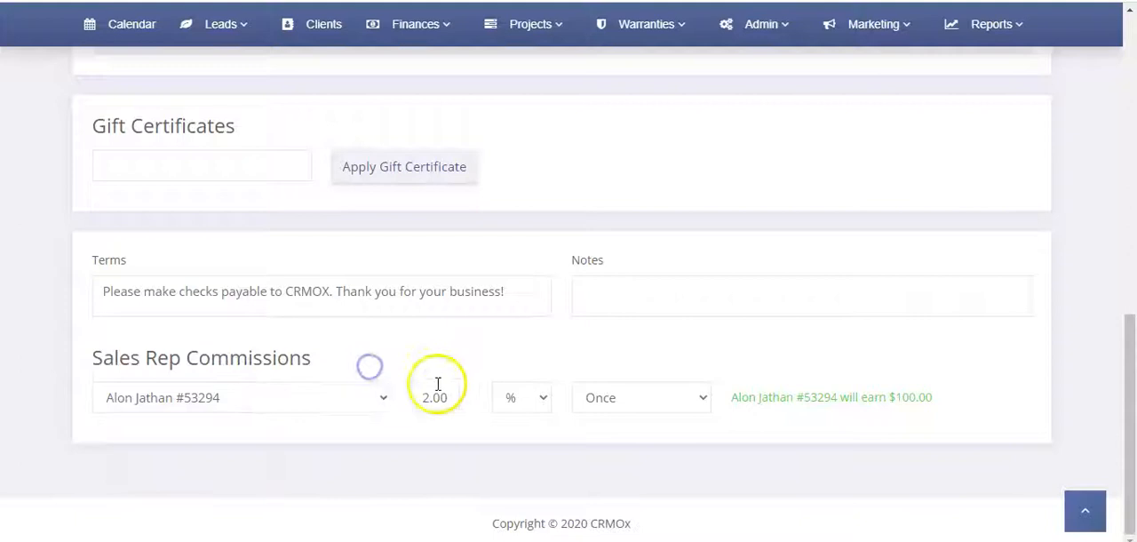
click(541, 398)
click(625, 406)
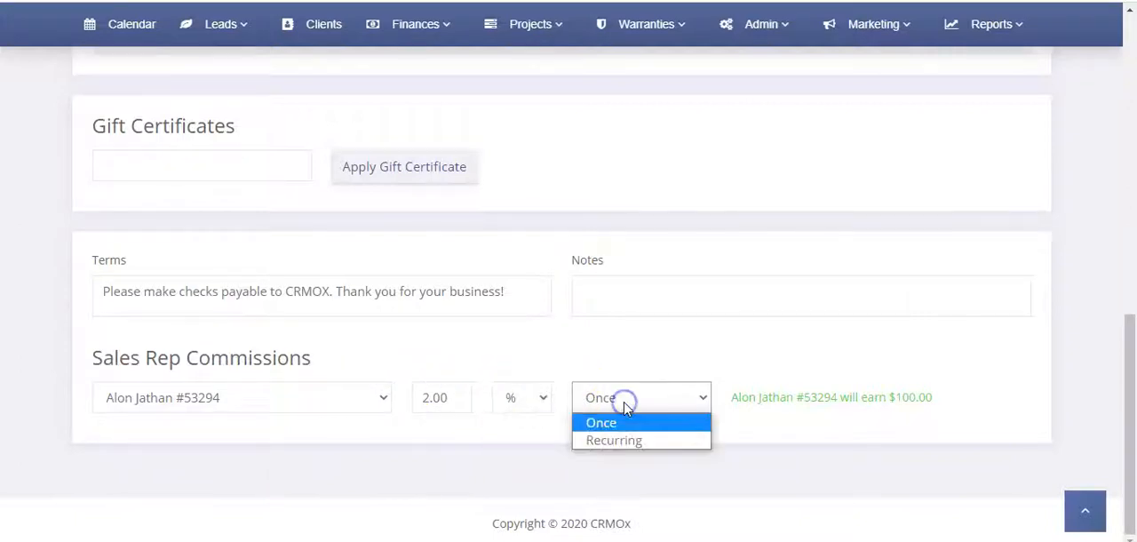
click(627, 441)
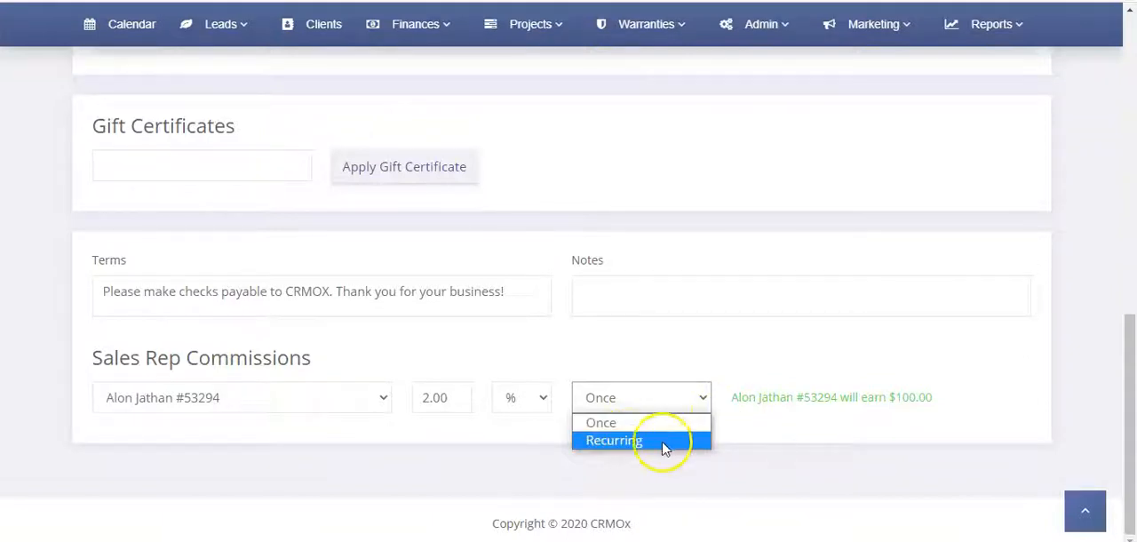
drag(779, 395, 711, 401)
click(868, 376)
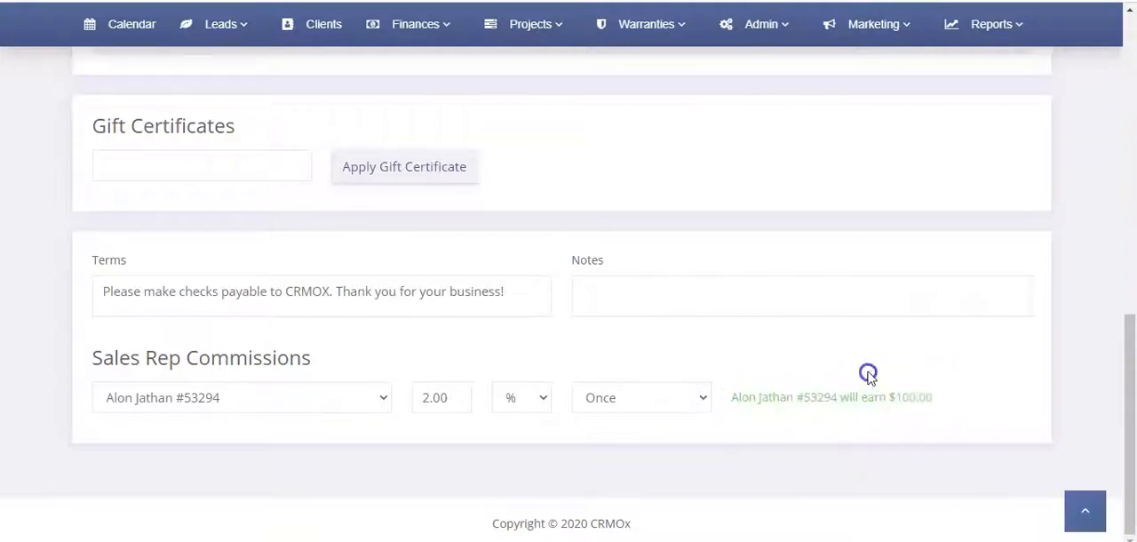
scroll(672, 240, up, 6)
scroll(937, 368, down, 3)
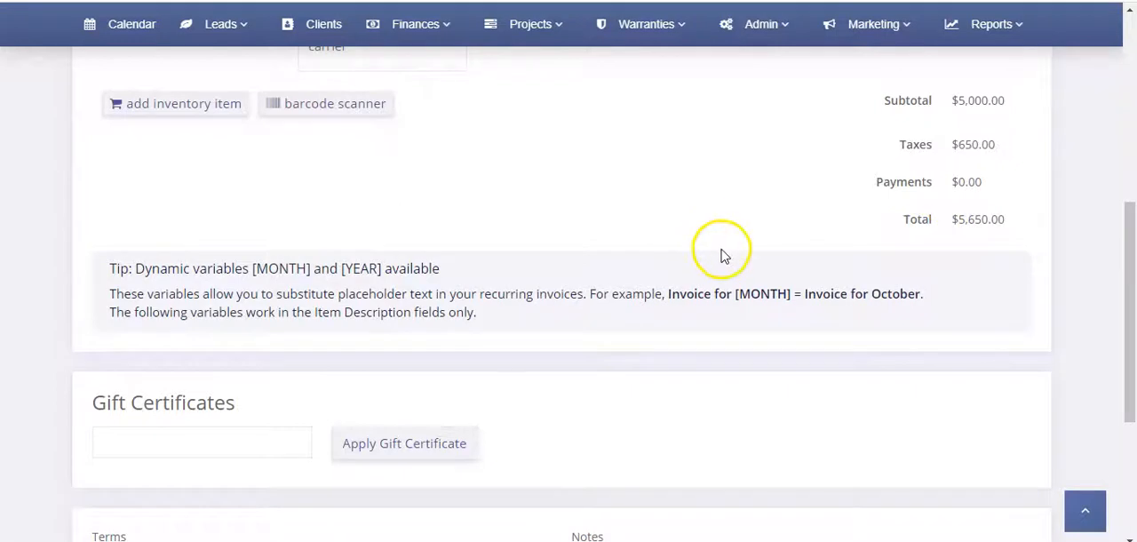
Return to the commissions report and check where My Commissions is found among the account options
scroll(723, 253, up, 8)
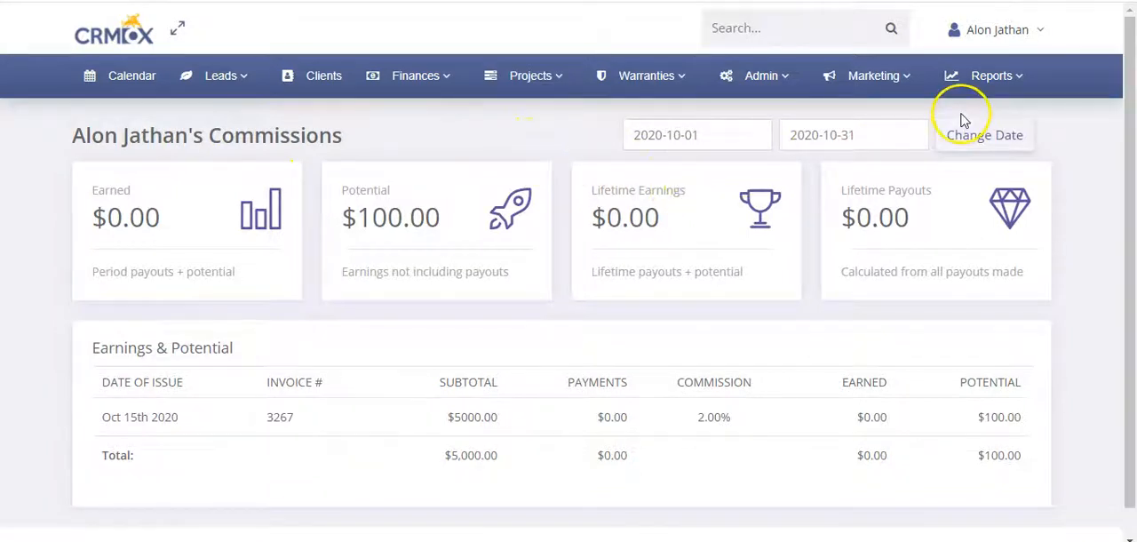
click(990, 69)
click(1021, 30)
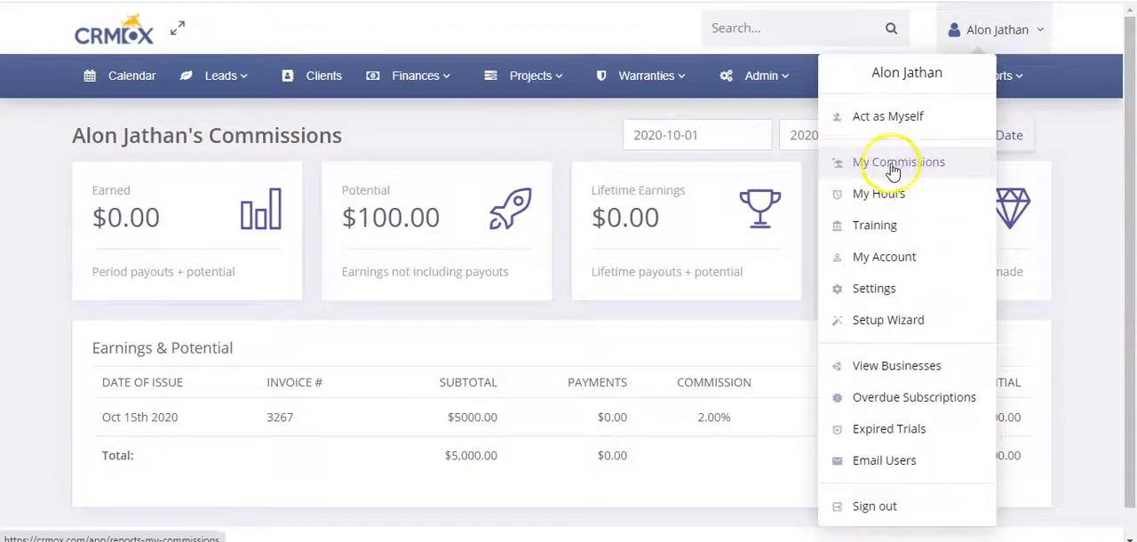
click(537, 137)
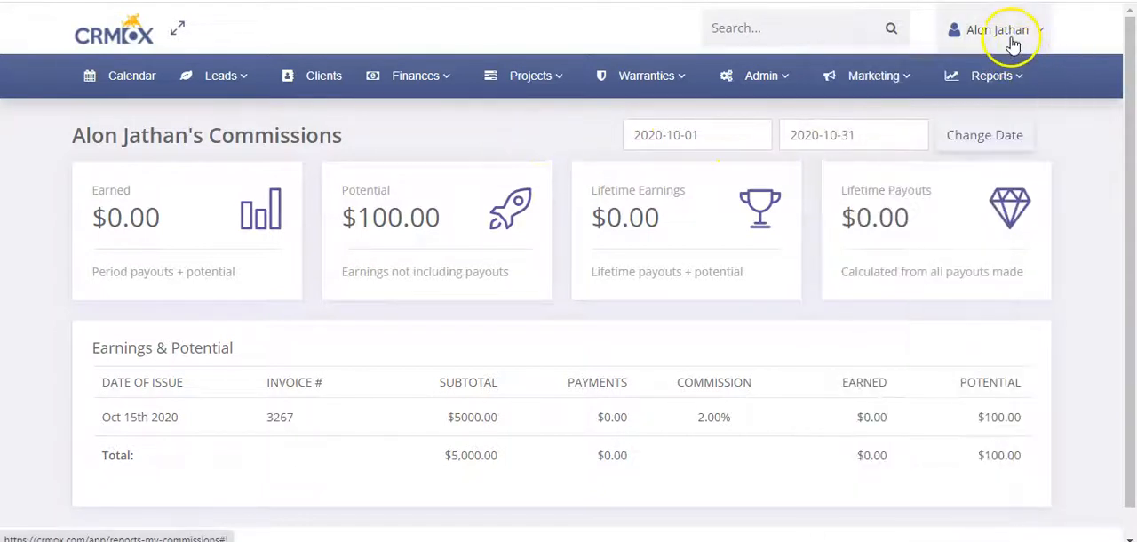
click(452, 130)
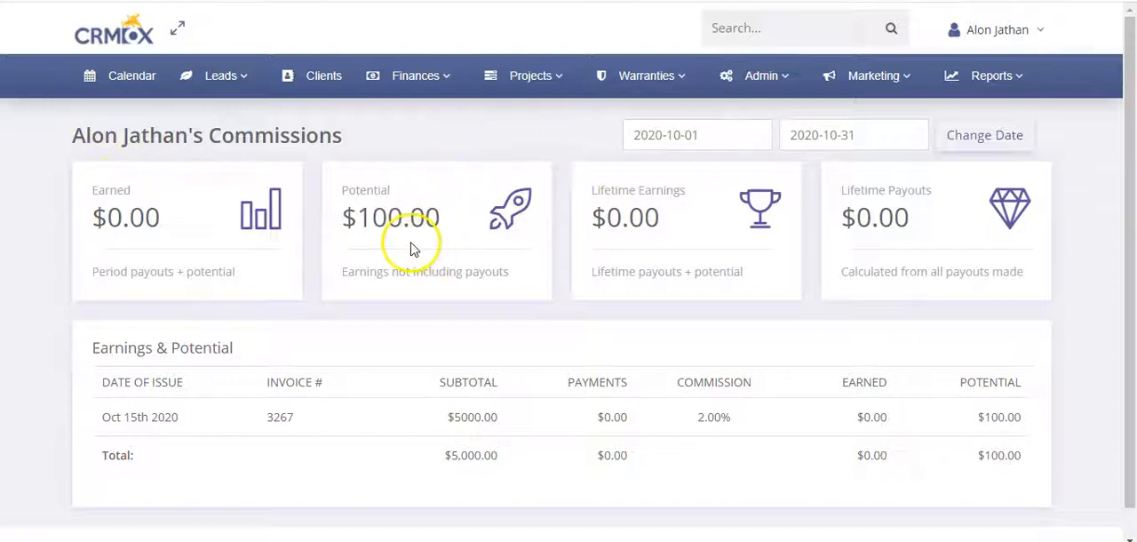
Examine the Earned and Potential summary descriptions and the invoice row's subtotal, payments and potential commission
click(97, 191)
drag(94, 272, 249, 273)
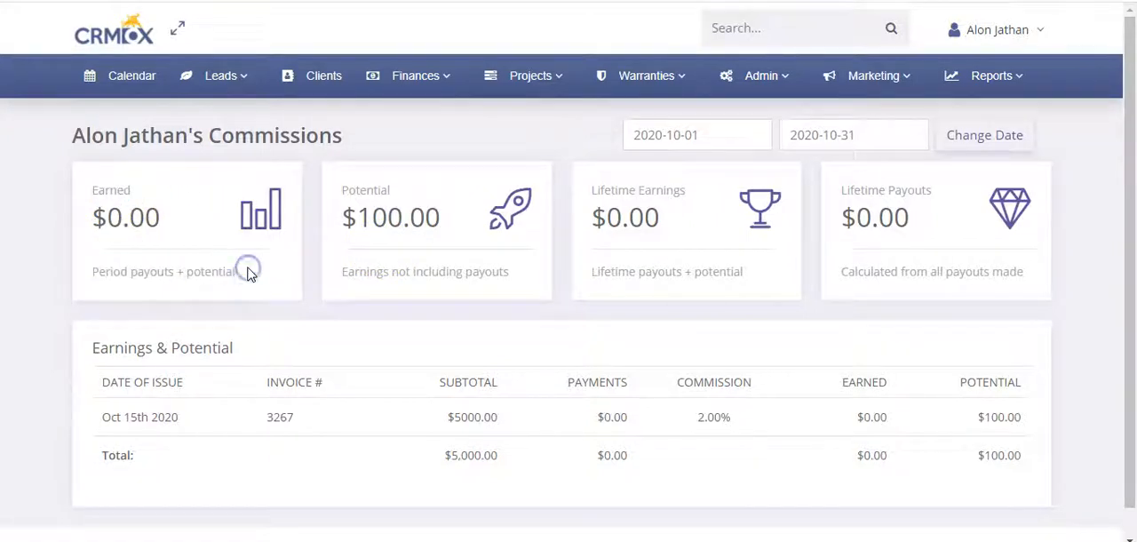
drag(343, 189, 382, 189)
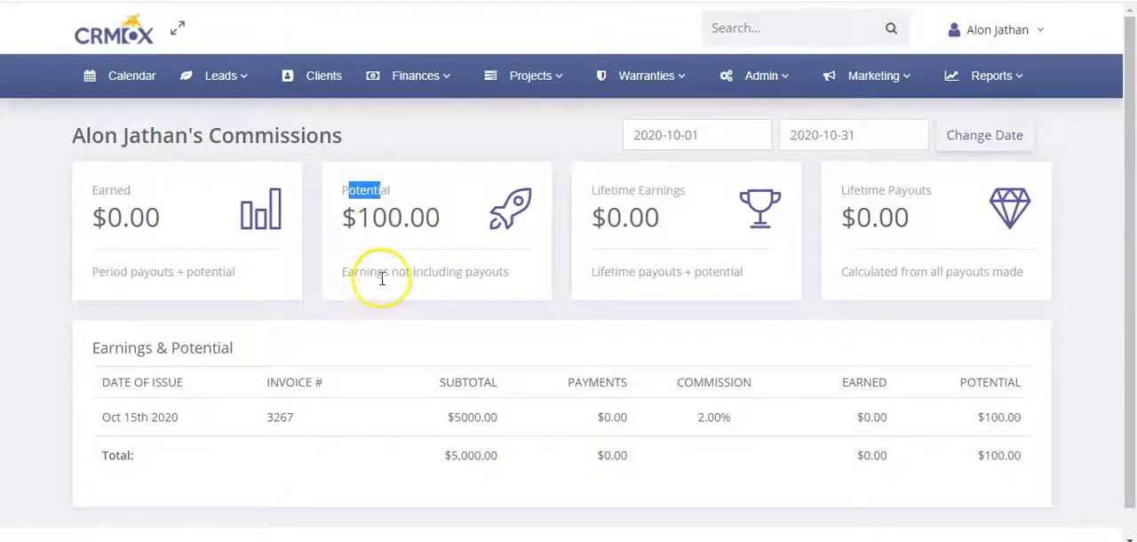
click(497, 271)
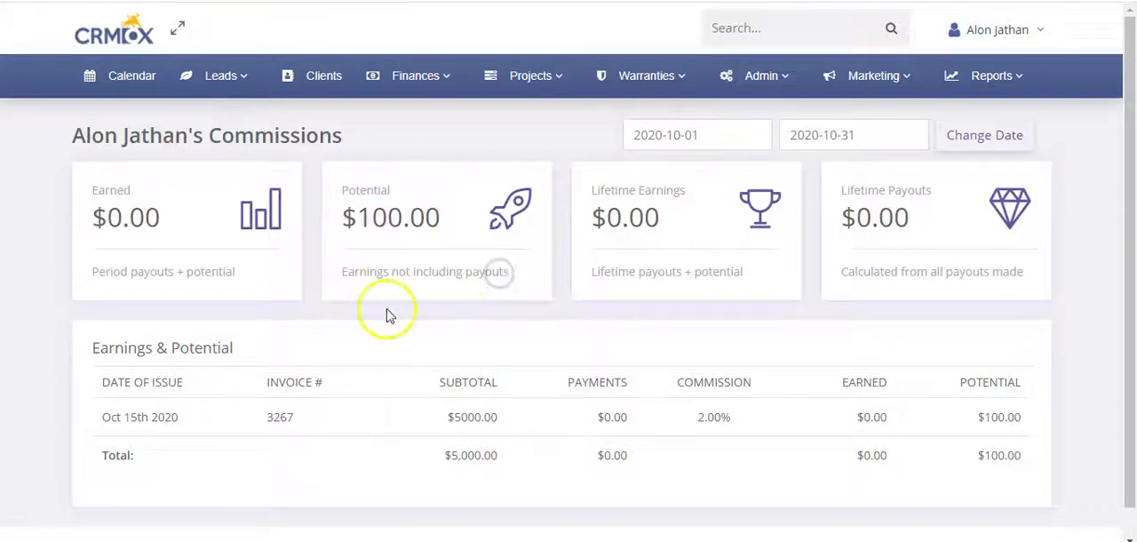
click(1001, 416)
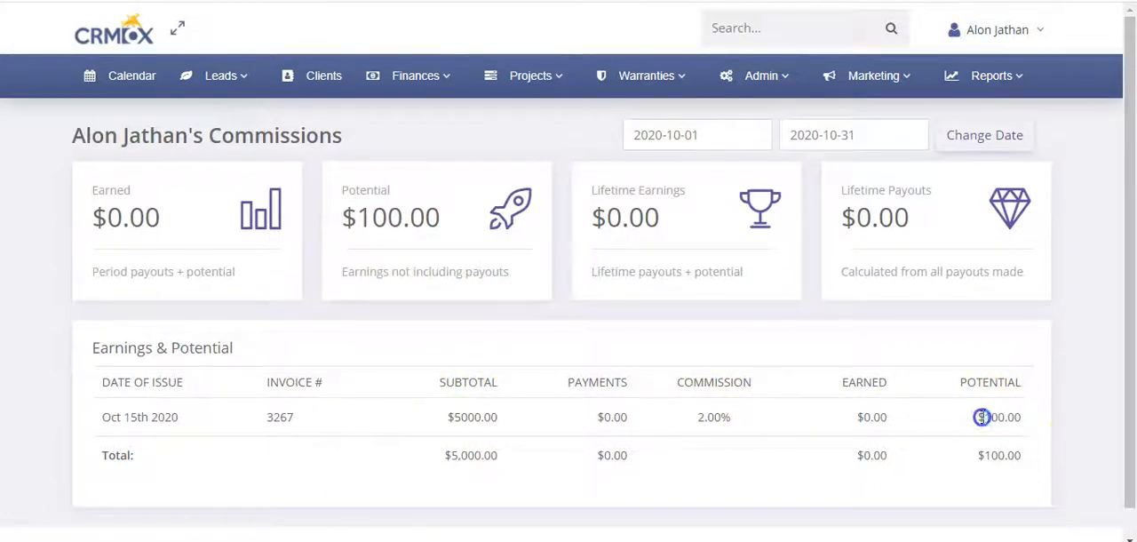
double_click(612, 417)
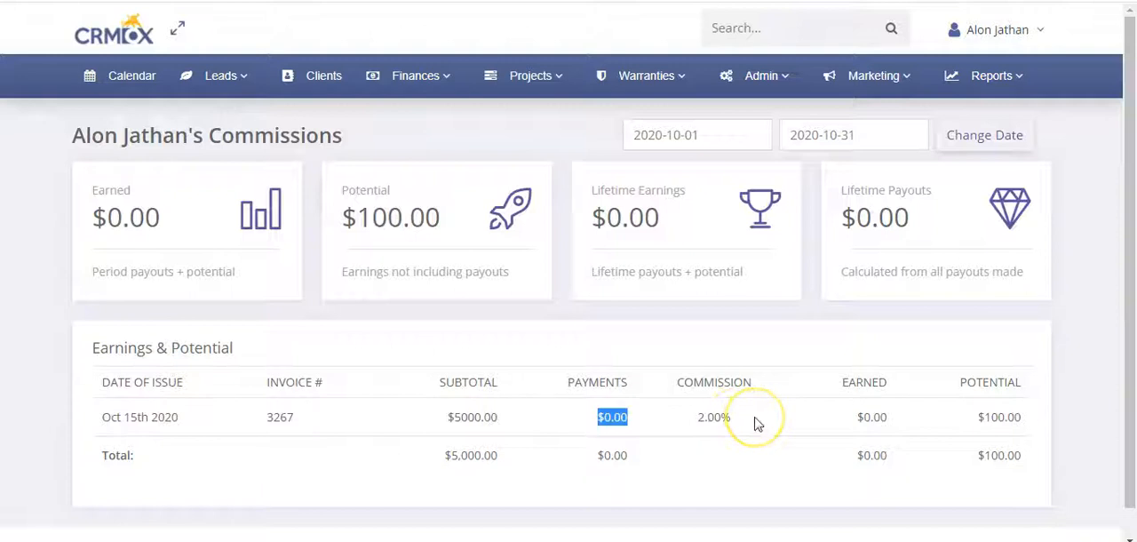
drag(444, 417, 508, 426)
click(519, 429)
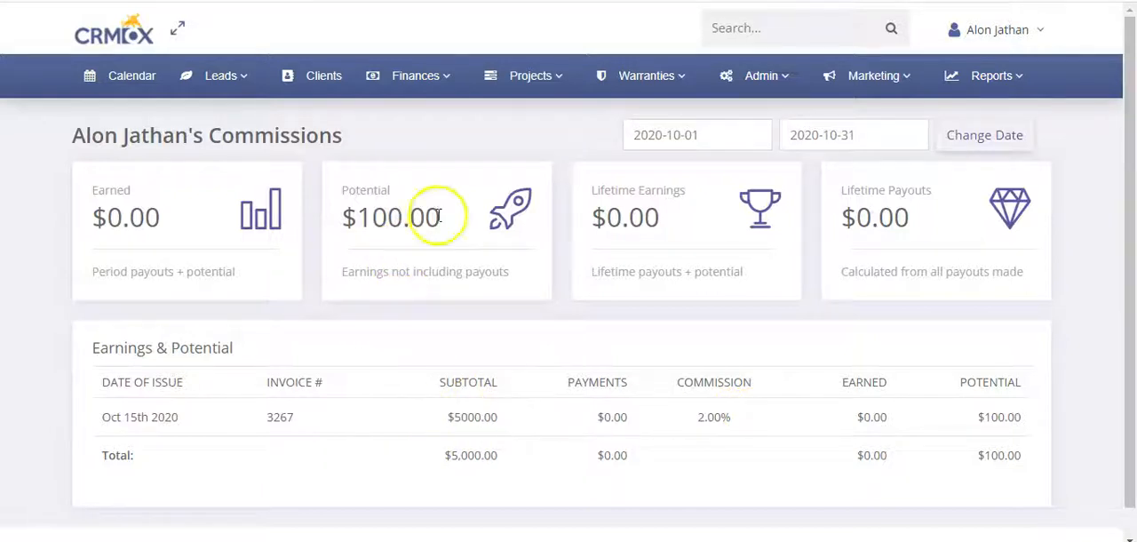
Compare the Potential commission total with the Earned total in the summary cards
triple_click(346, 222)
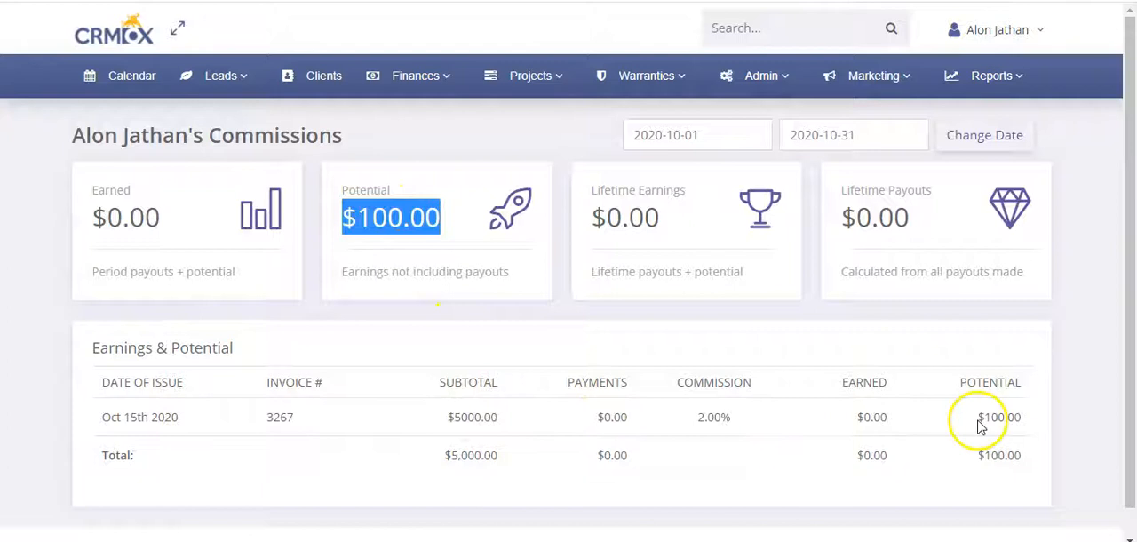
drag(160, 218, 98, 214)
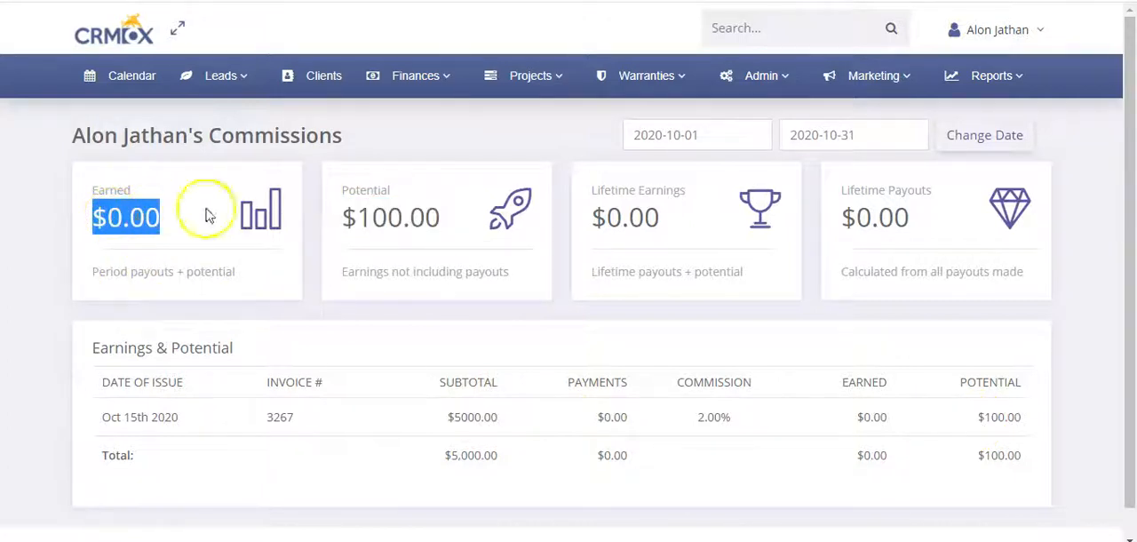
drag(345, 217, 430, 226)
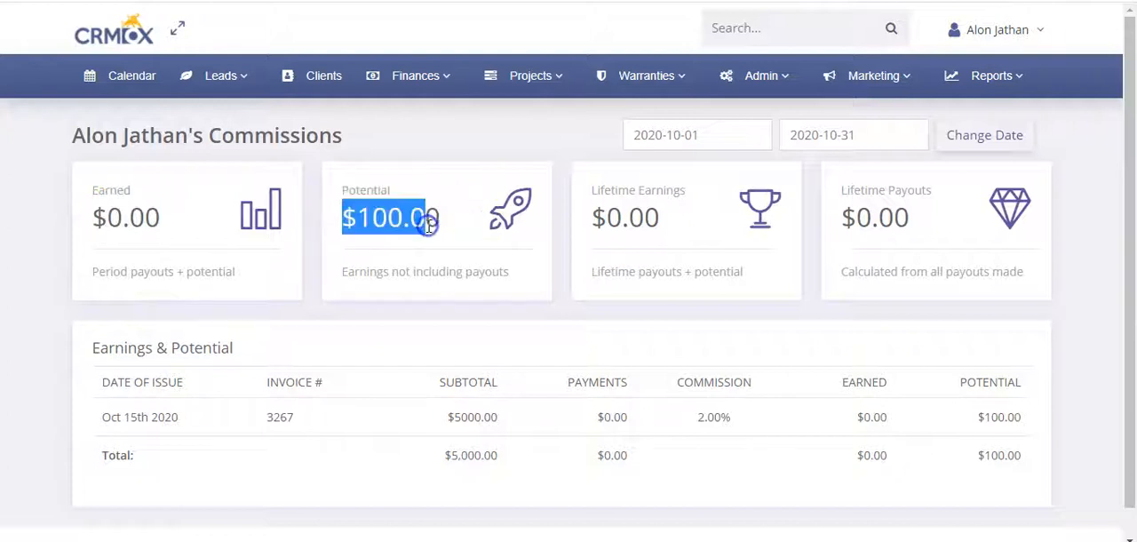
click(434, 217)
drag(358, 218, 388, 217)
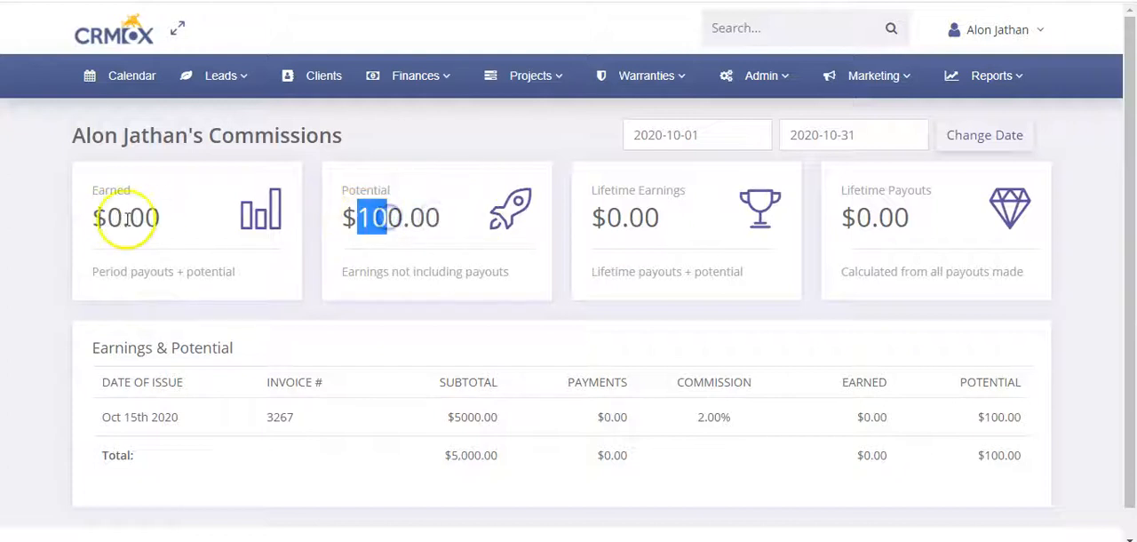
Compare the Earned and Potential period totals with the Lifetime Earnings summary card on the personal commissions report
drag(107, 217, 160, 217)
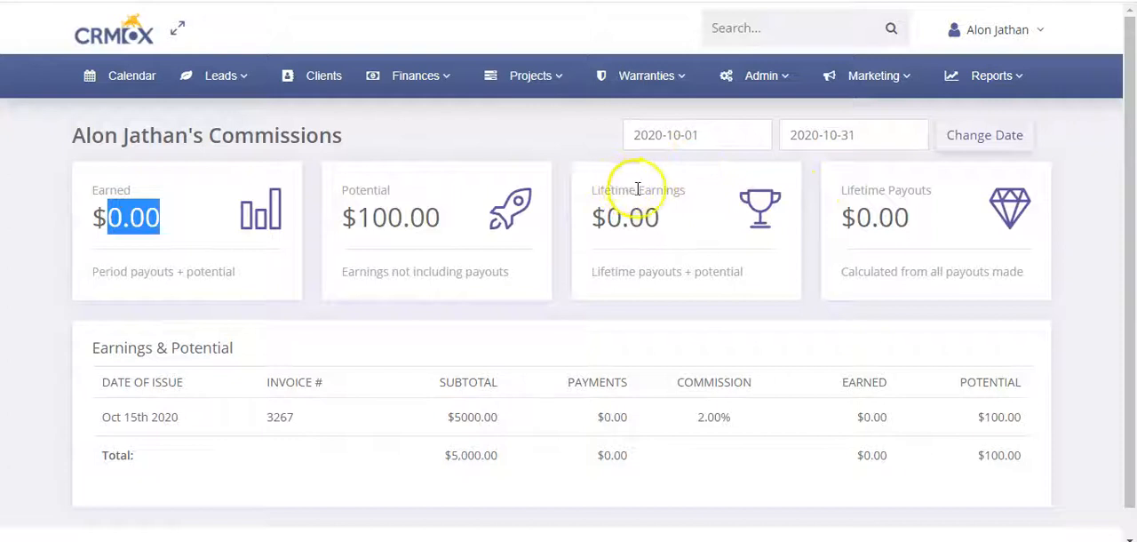
drag(637, 189, 580, 191)
drag(404, 193, 378, 178)
click(110, 193)
click(378, 177)
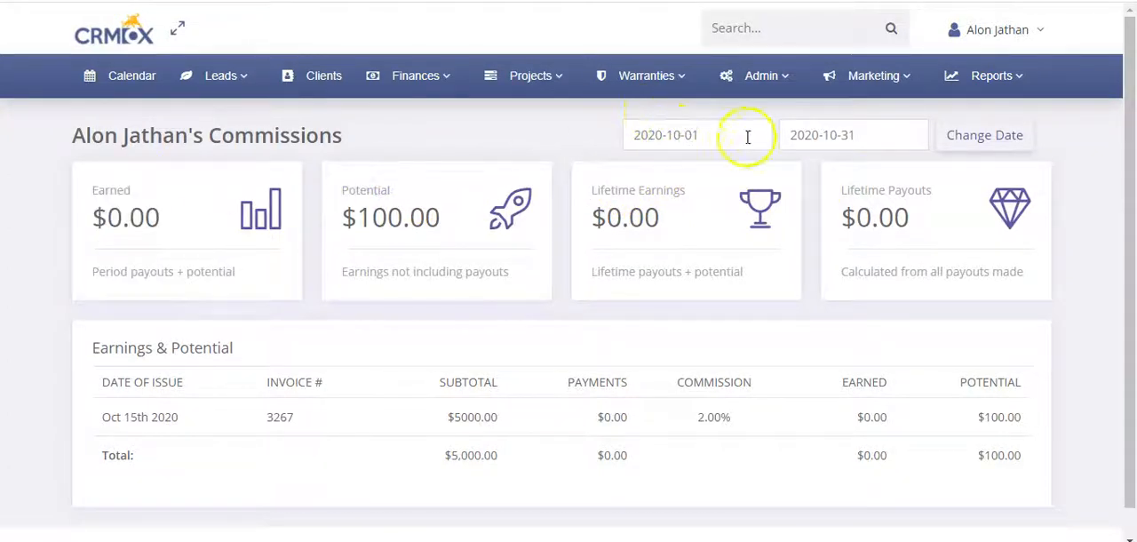
triple_click(675, 190)
click(680, 196)
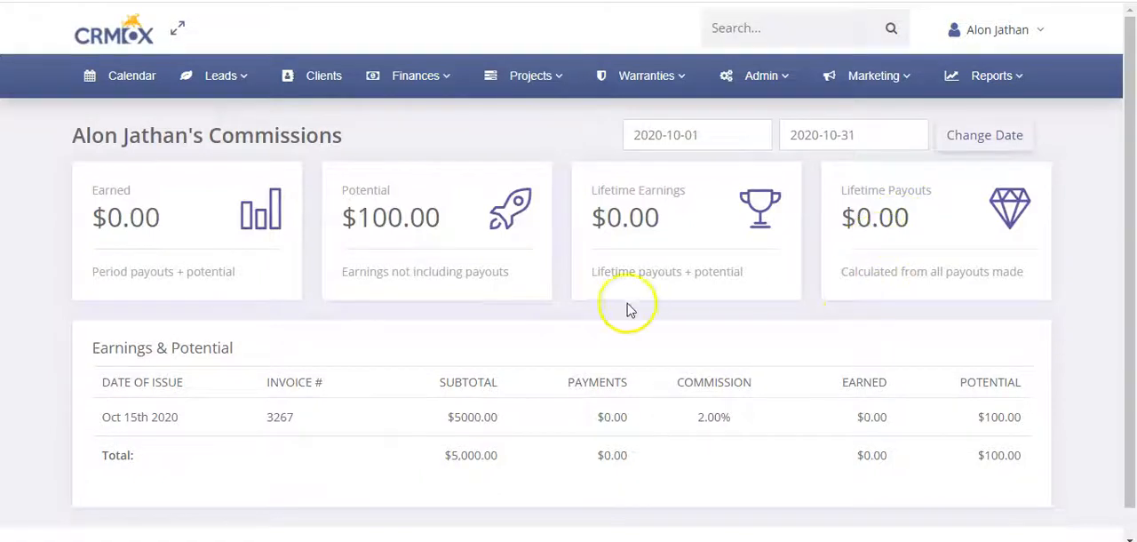
Examine the Earnings & Potential invoice table and the Lifetime Payouts card
scroll(724, 288, down, 1)
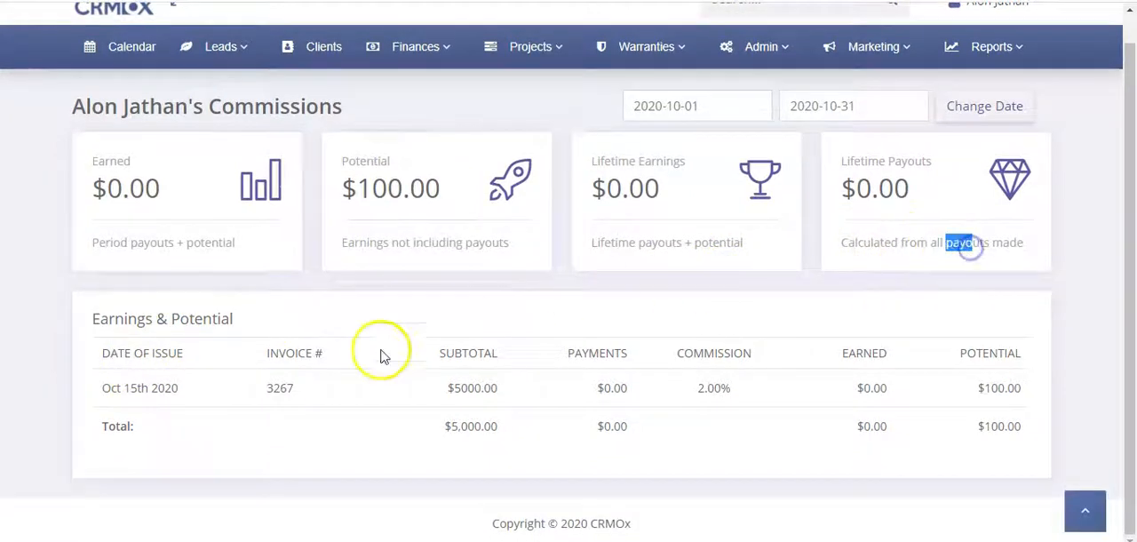
drag(94, 320, 223, 319)
click(223, 319)
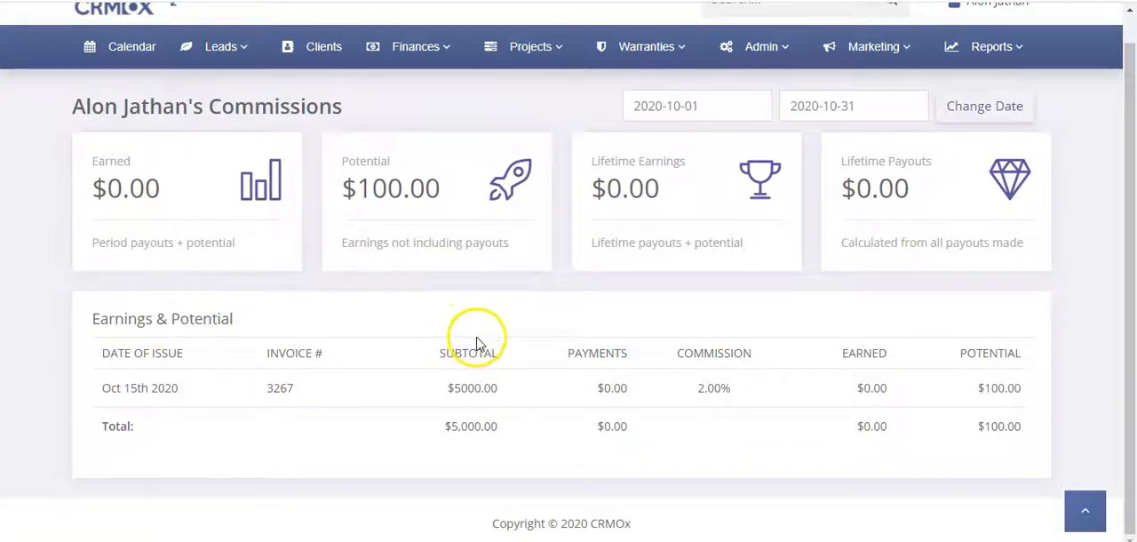
click(928, 161)
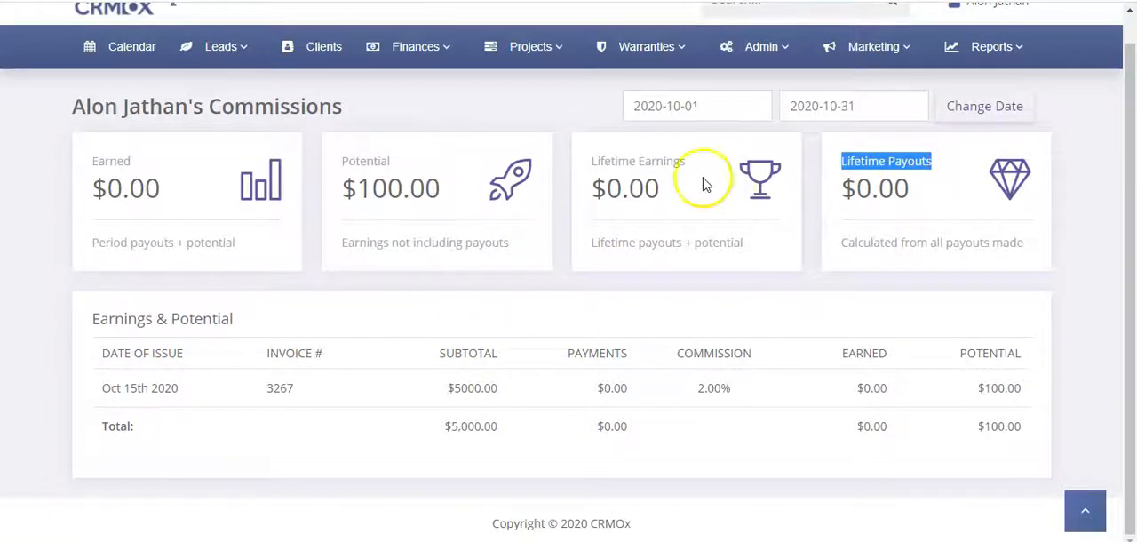
Compare the Lifetime Earnings amount with the Lifetime Payouts amount in the summary cards
drag(593, 163, 668, 166)
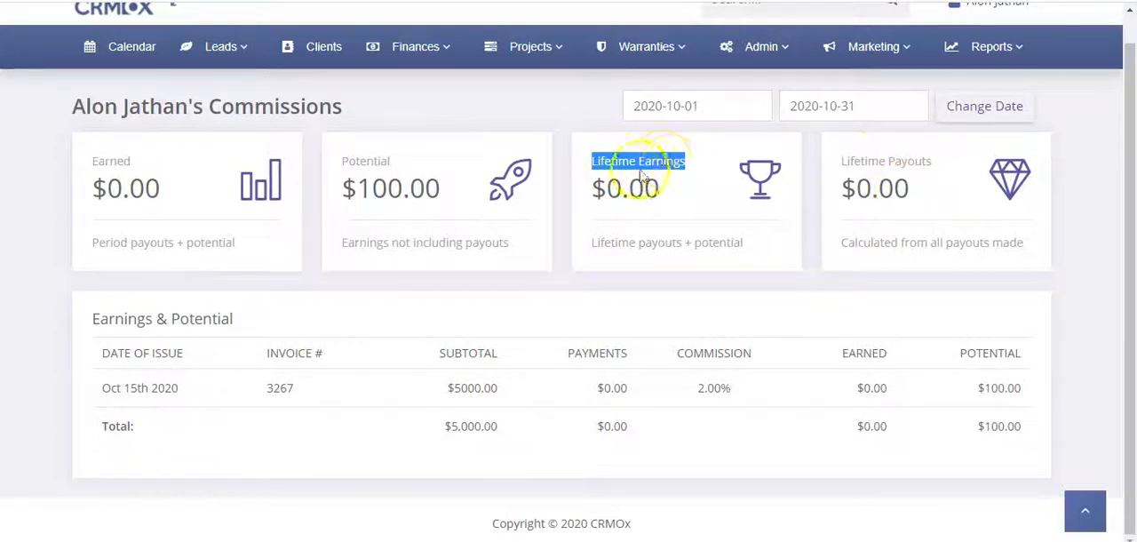
click(603, 188)
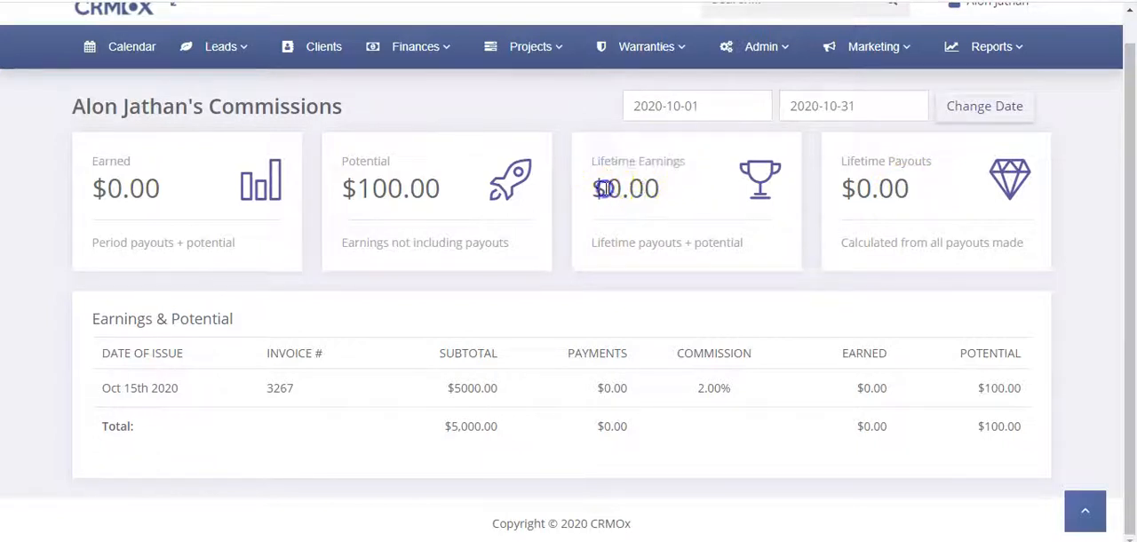
drag(603, 188, 643, 188)
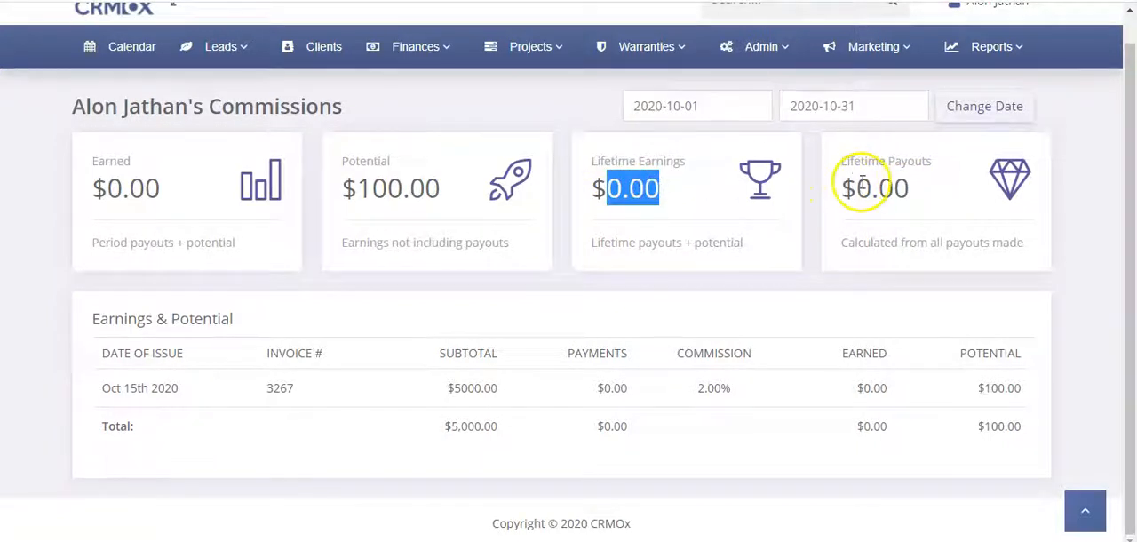
drag(870, 187, 908, 189)
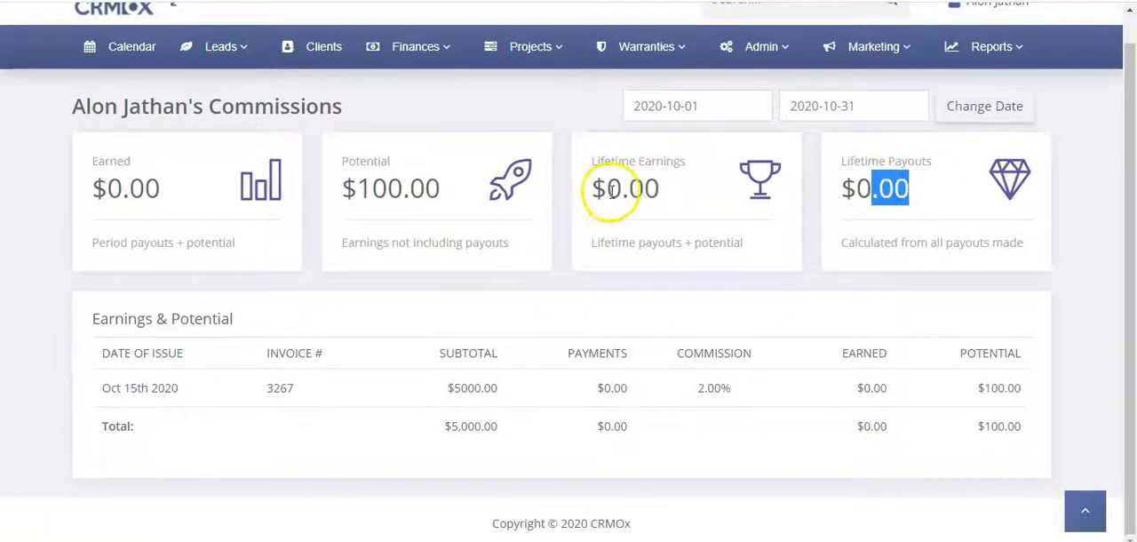
drag(608, 188, 682, 196)
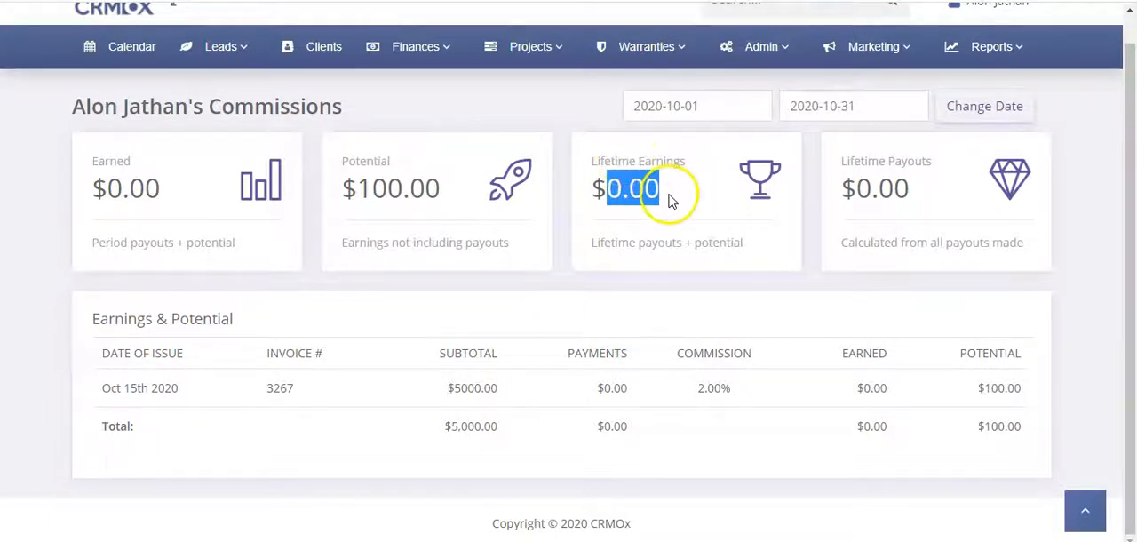
click(672, 201)
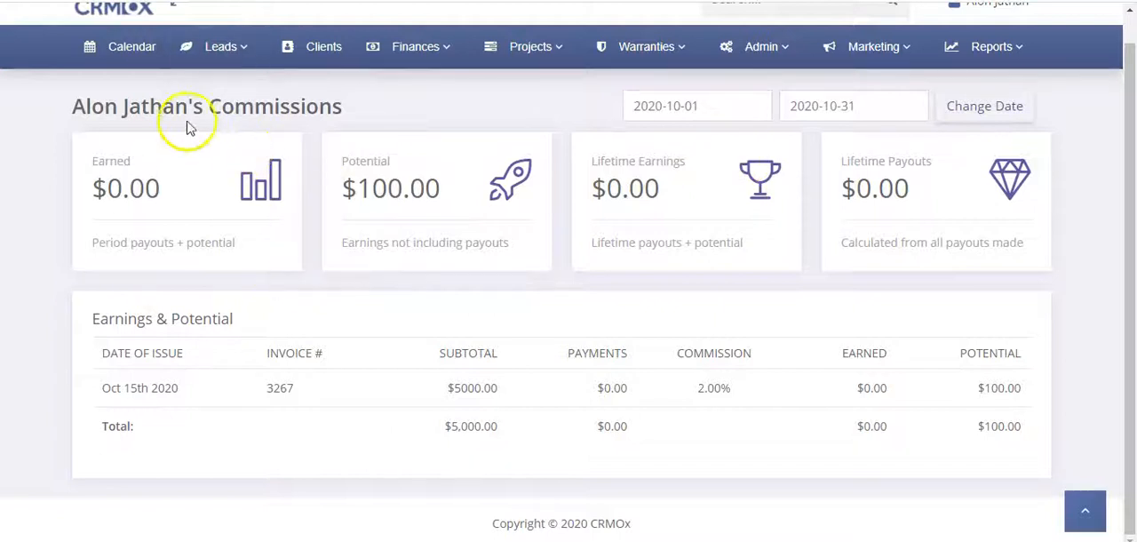
drag(839, 165, 929, 161)
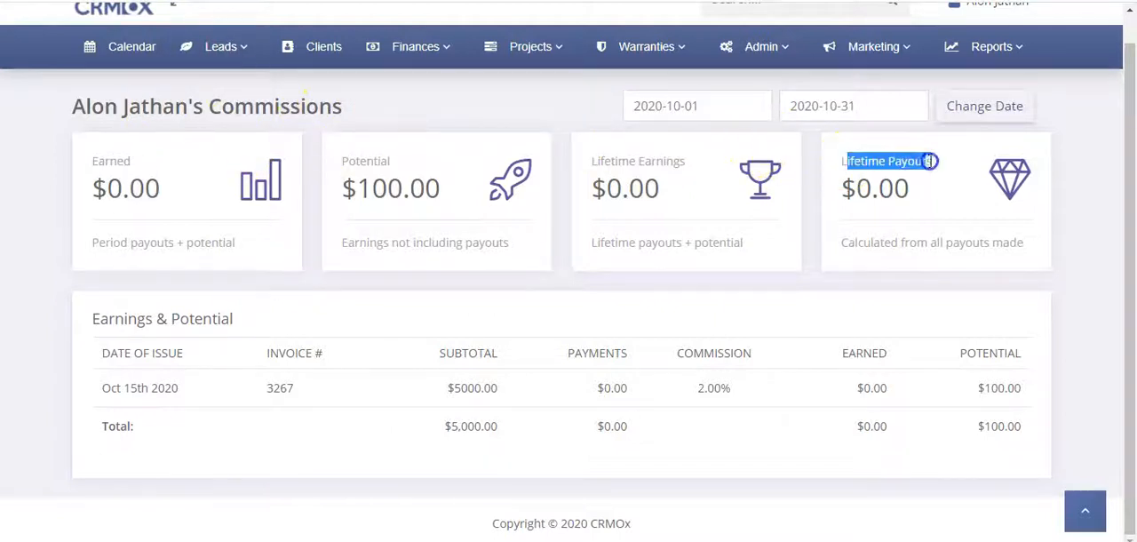
click(930, 161)
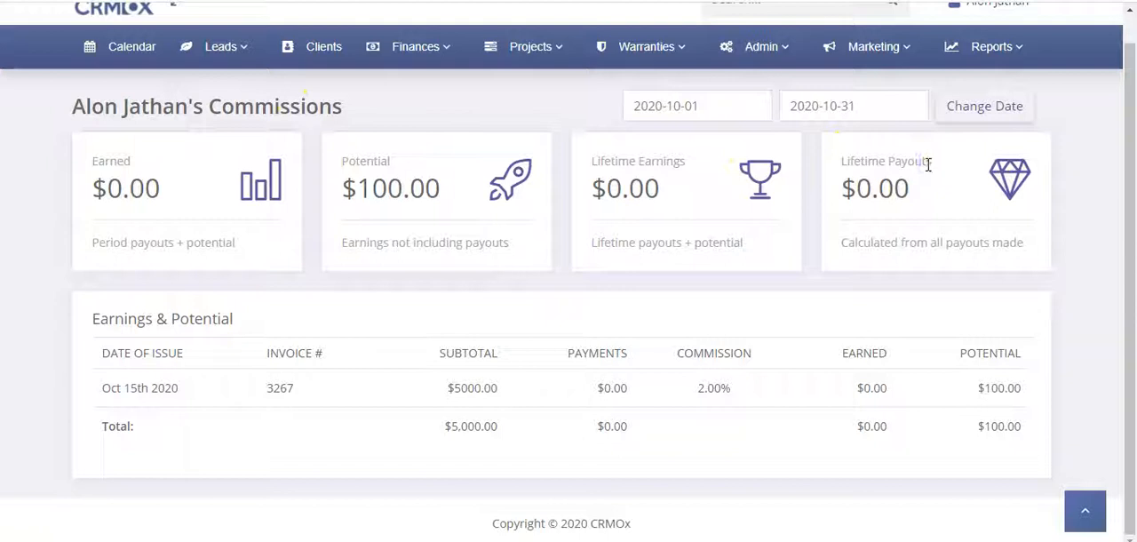
Open the Staff Commissions report and filter it to the sales rep for 2020-10-01 to 2020-10-31
mouse_move(952, 73)
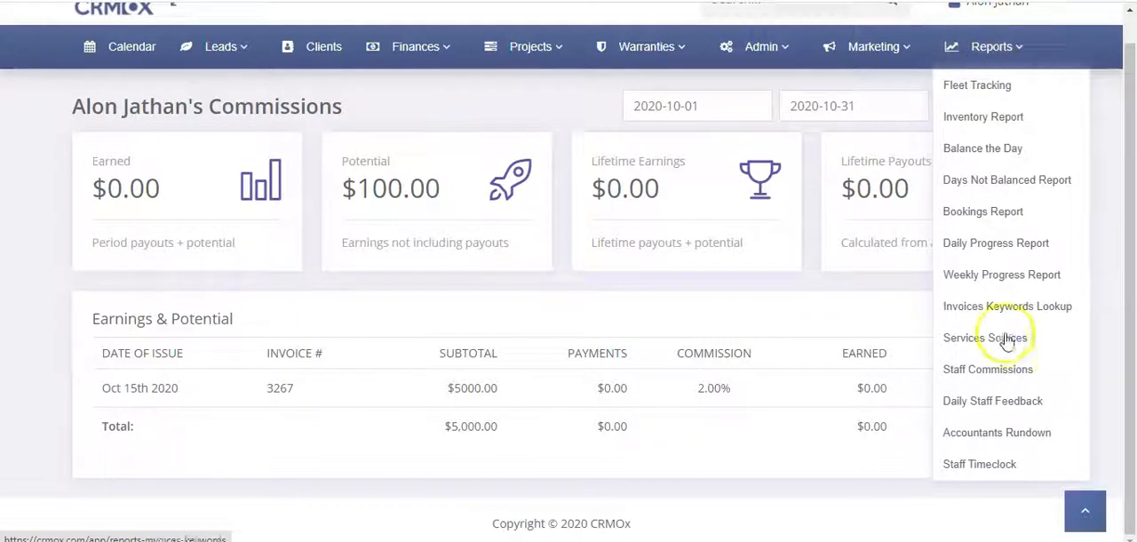
click(1007, 373)
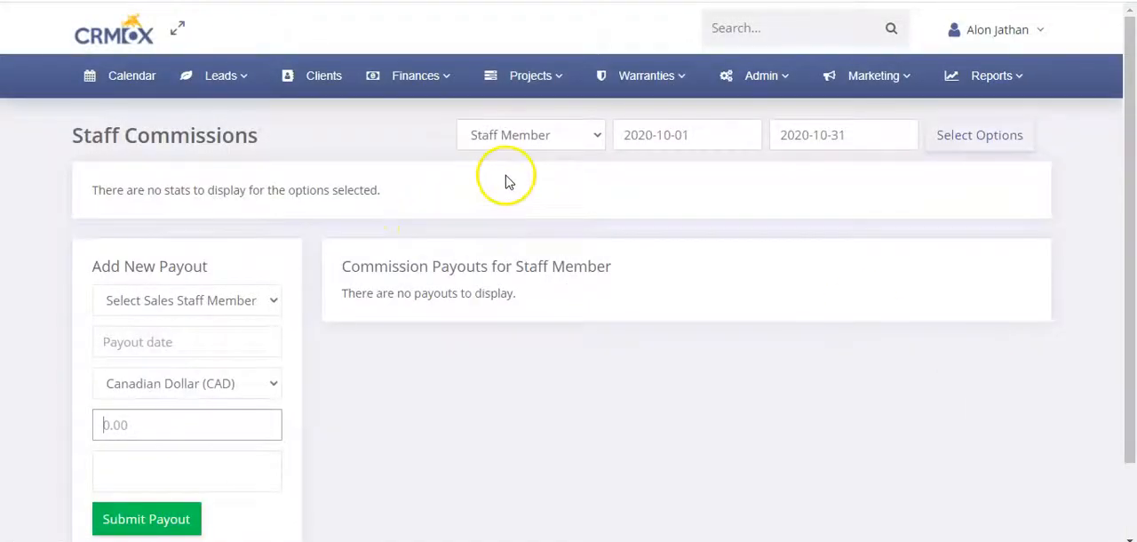
click(535, 133)
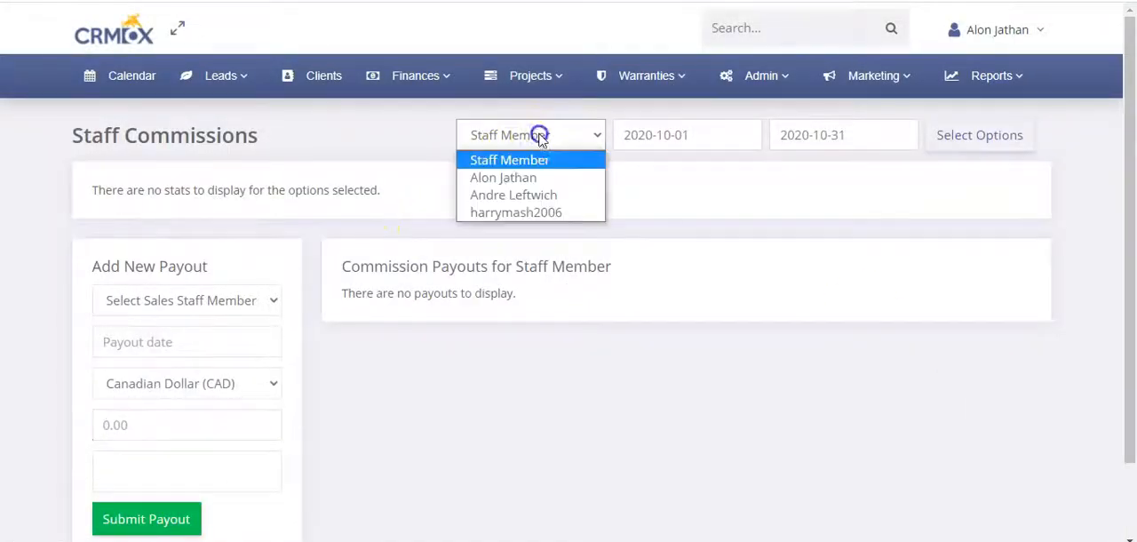
click(545, 182)
click(972, 135)
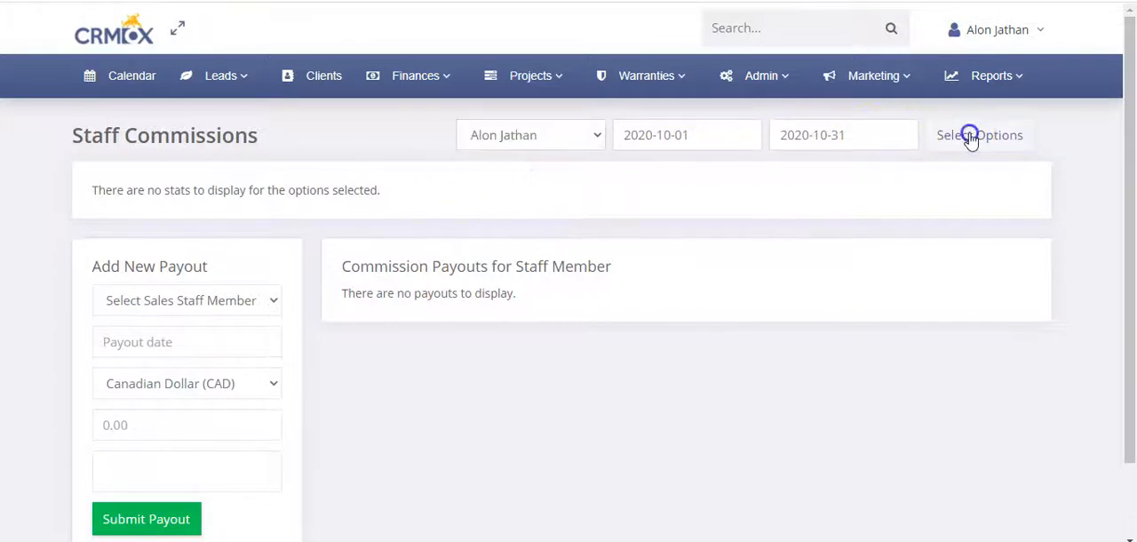
Review the rep's summary cards, invoice commission row and payout sections in the Staff Commissions report
scroll(533, 159, up, 2)
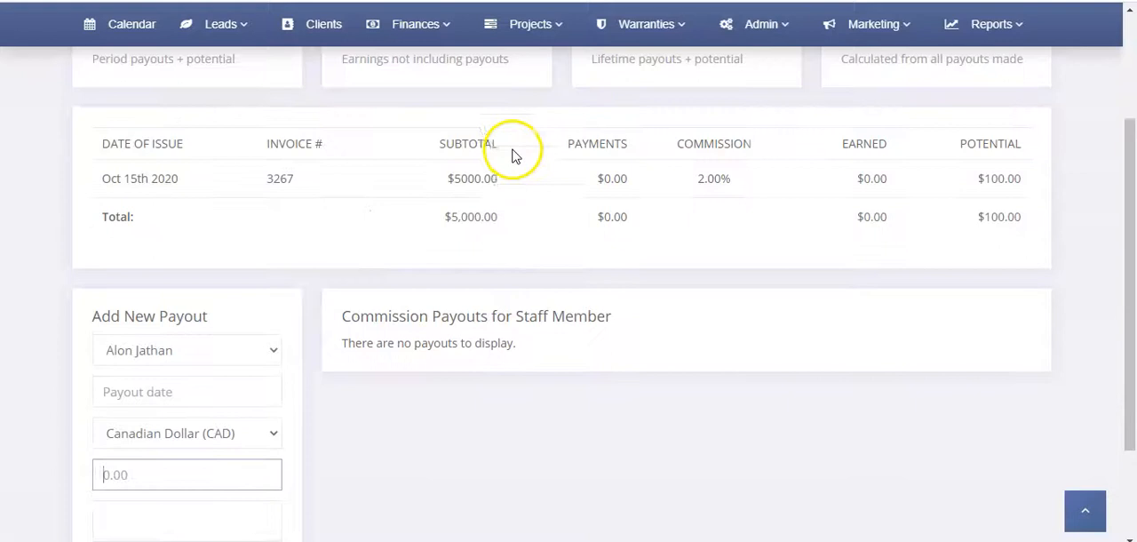
scroll(304, 168, up, 2)
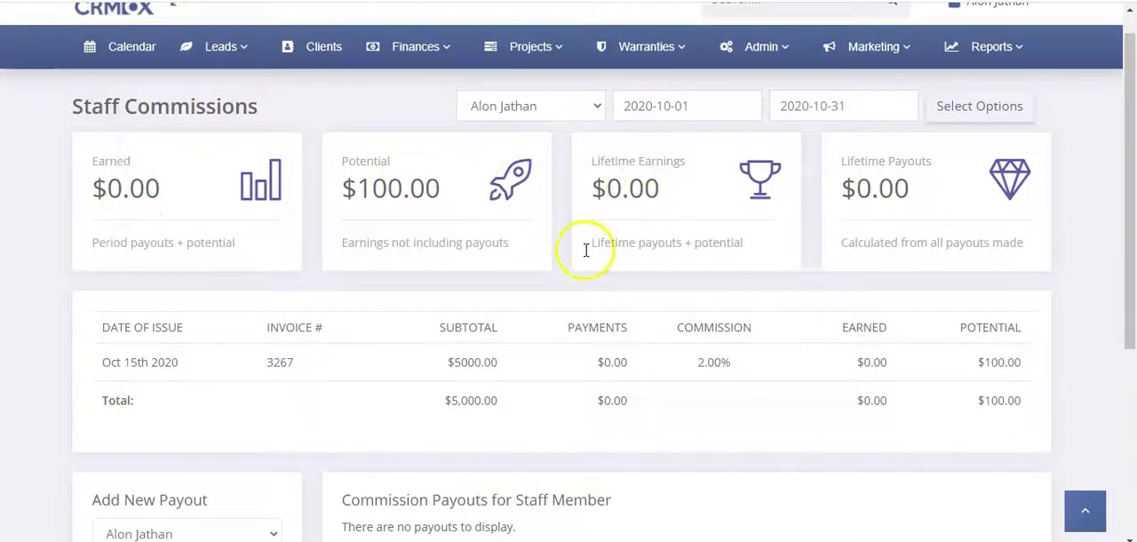
scroll(797, 333, down, 2)
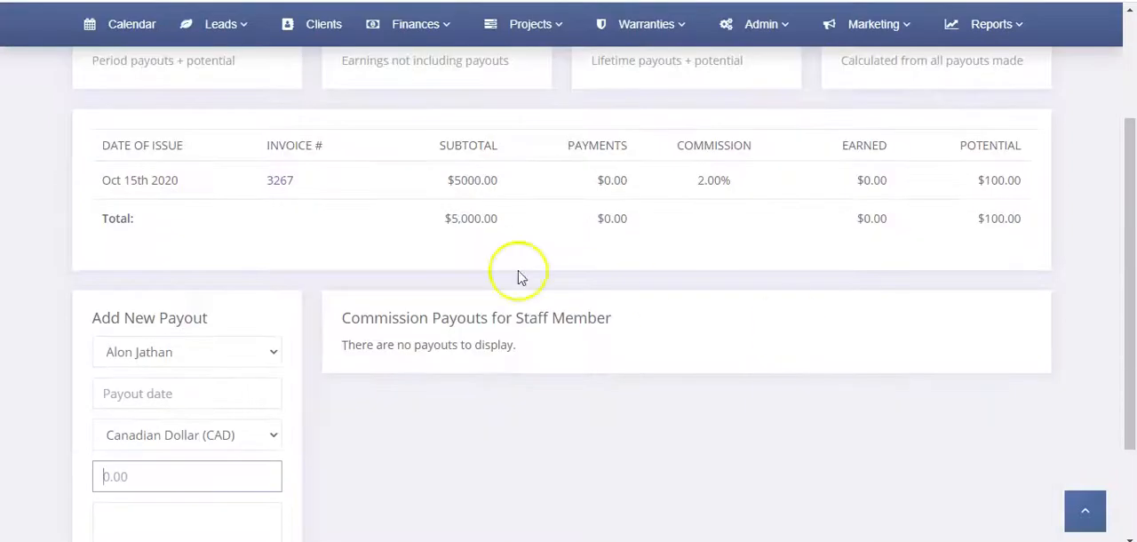
scroll(444, 235, up, 3)
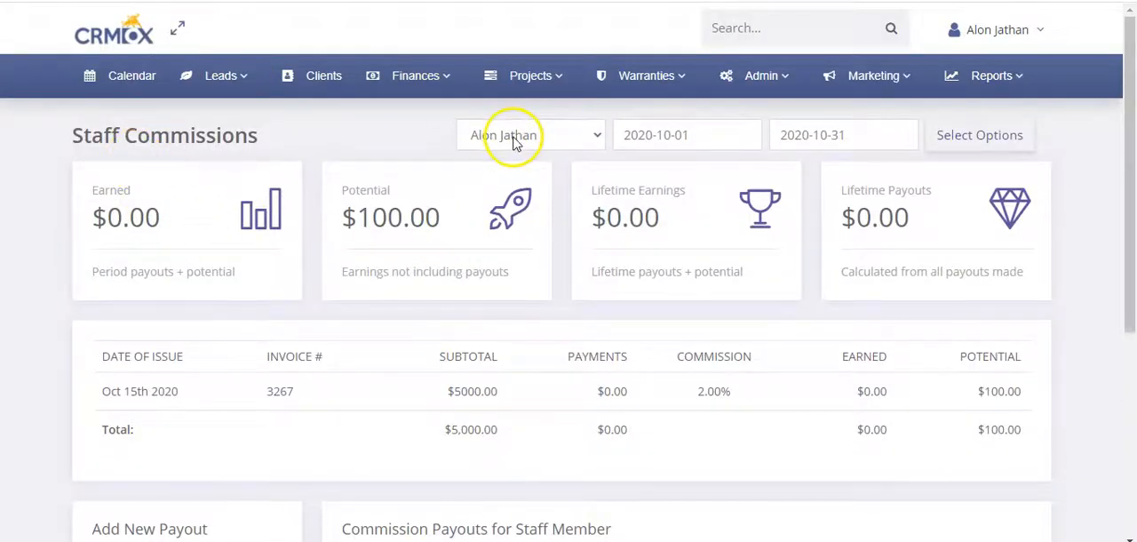
scroll(513, 142, down, 2)
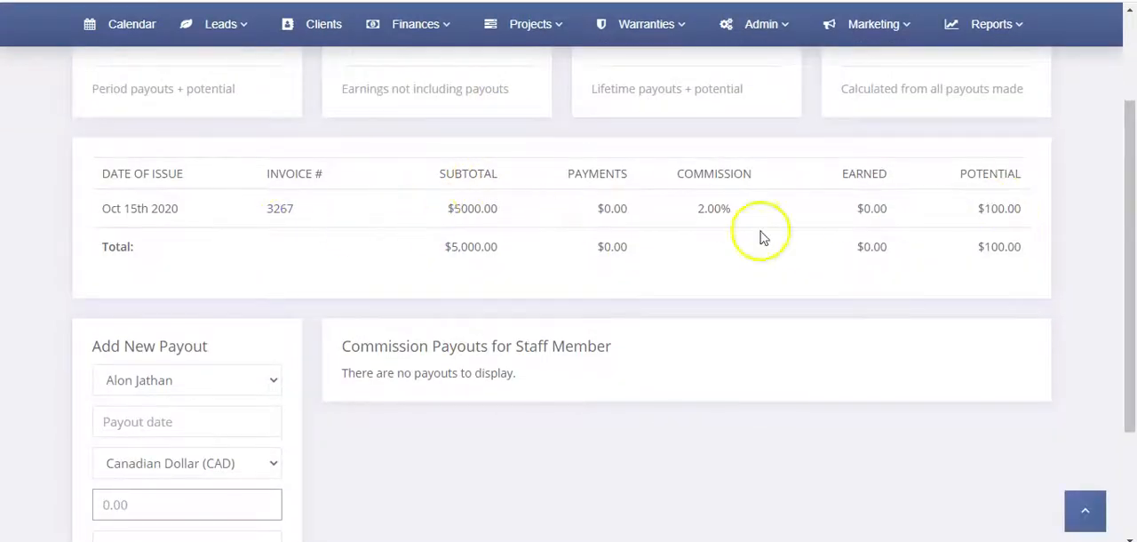
Fill in a new payout for the rep dated 2020-10-30 with amount 100 in Canadian Dollar (CAD), and check the Commission Payouts list
scroll(413, 260, down, 2)
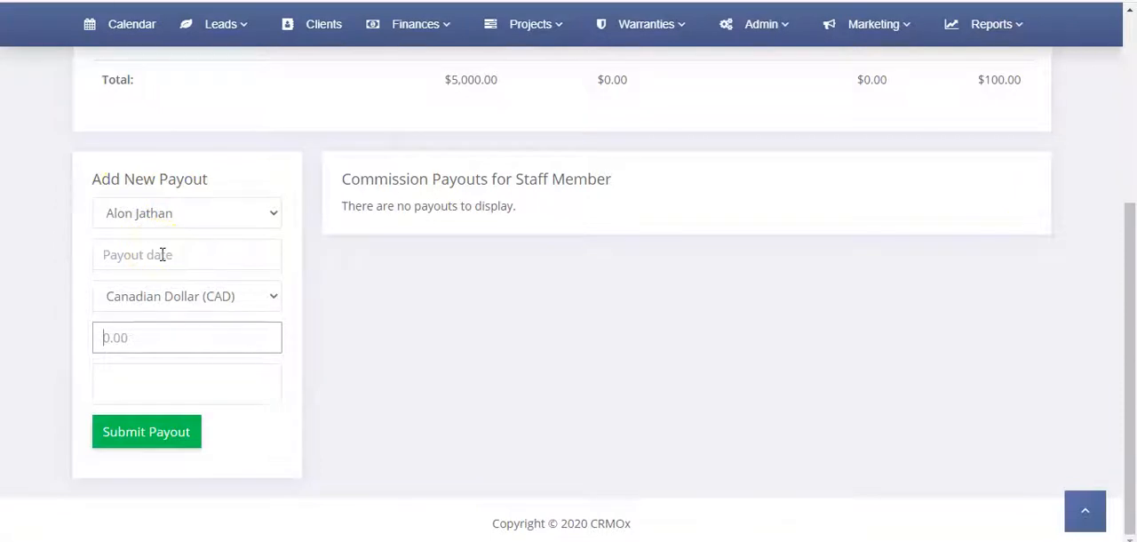
click(173, 217)
click(175, 218)
click(173, 255)
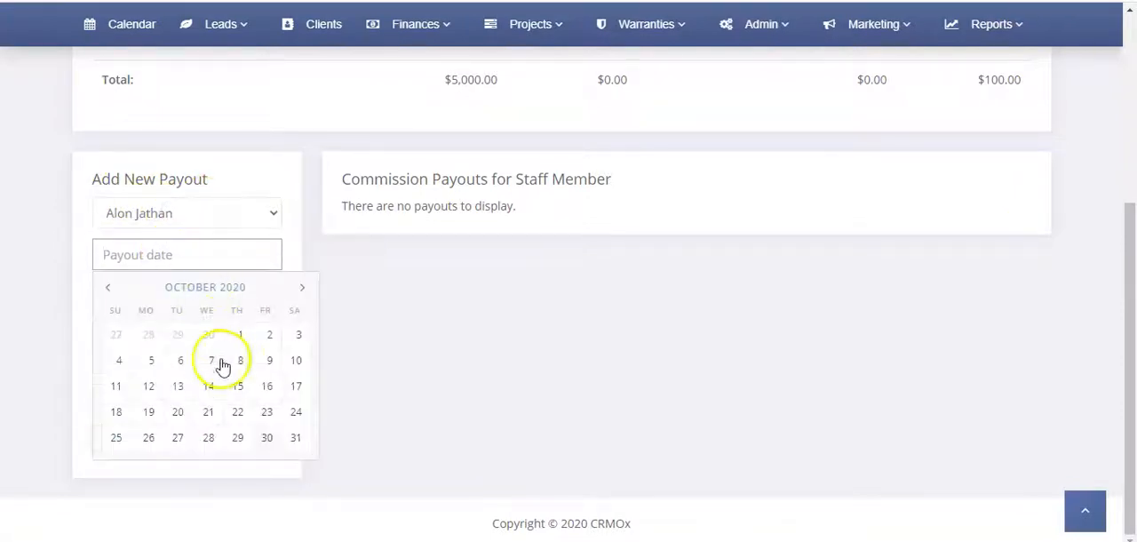
click(264, 438)
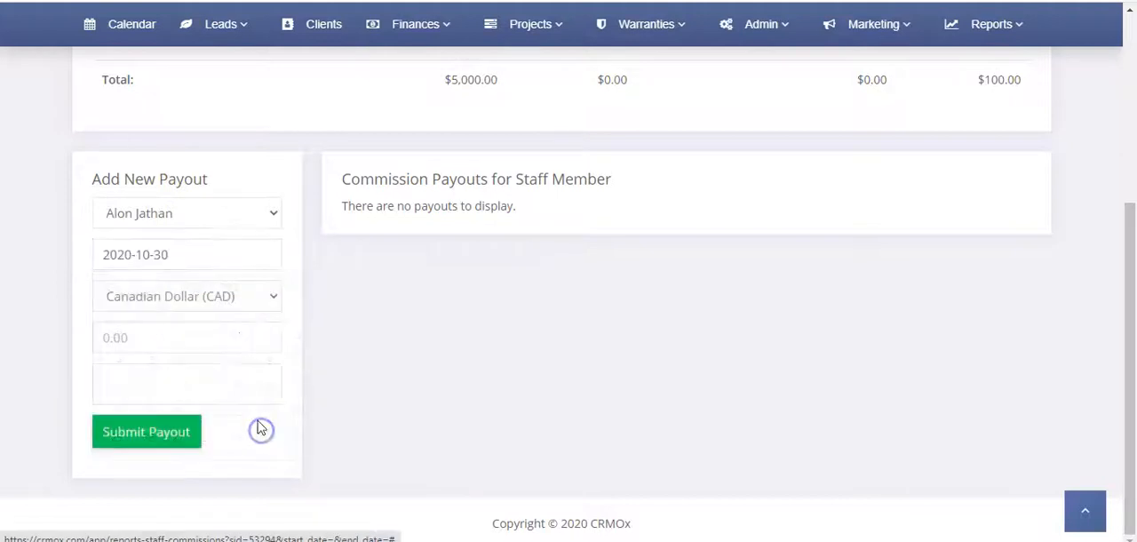
click(170, 339)
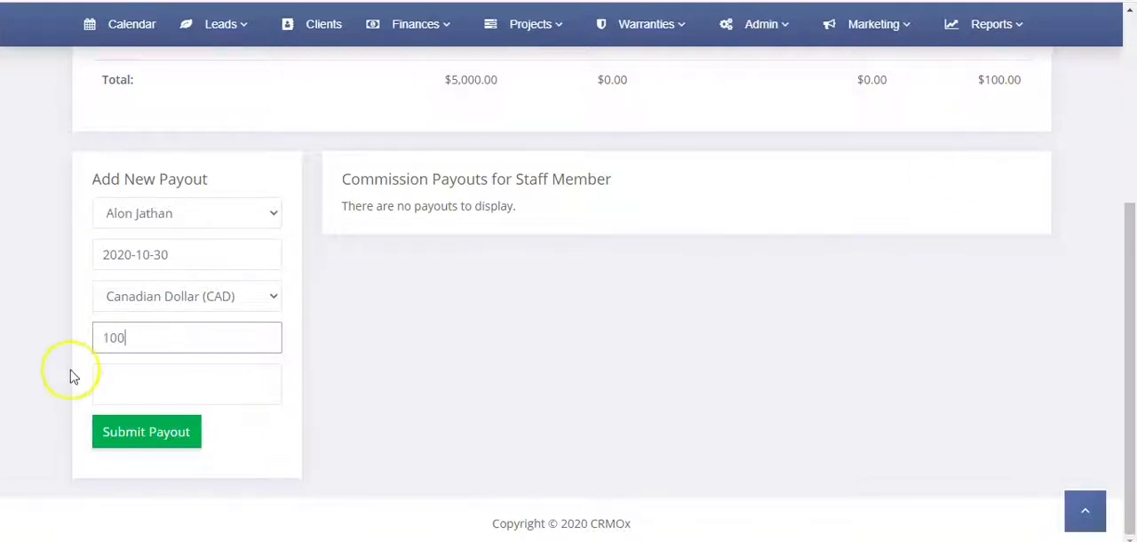
click(142, 386)
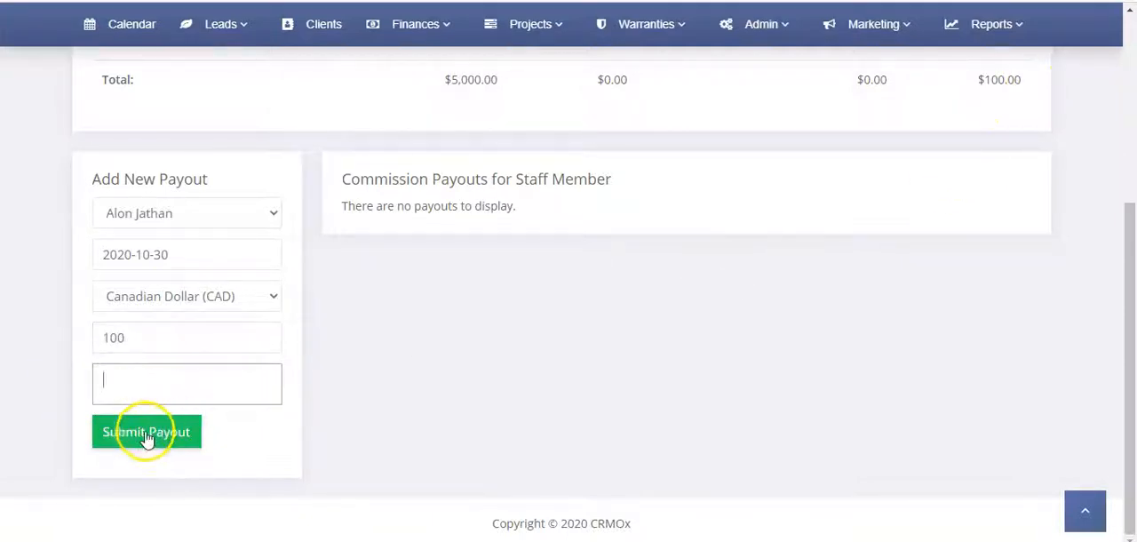
drag(381, 206, 619, 204)
click(909, 219)
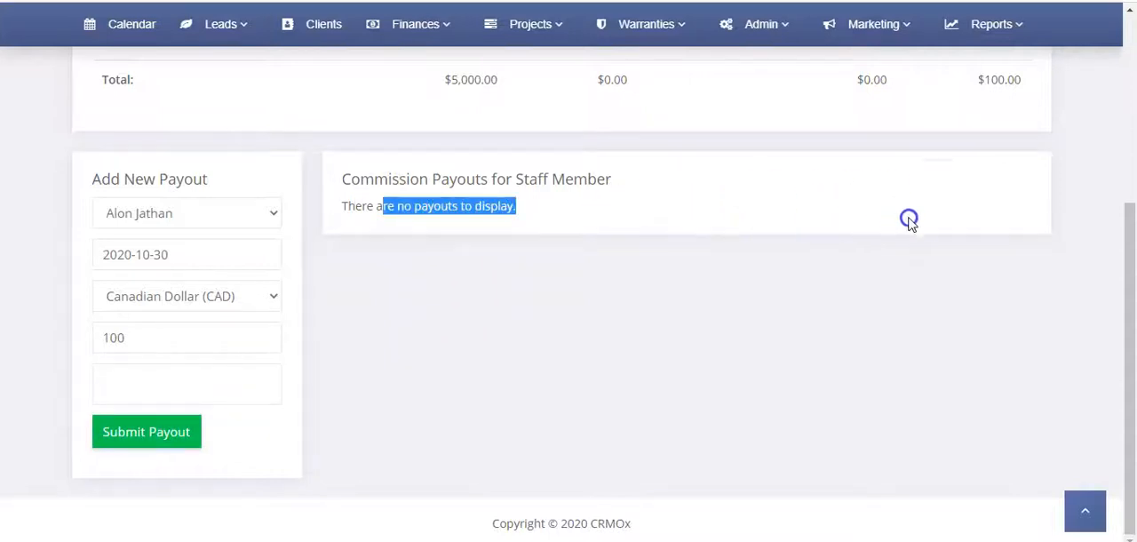
Reset the report's staff filter to the unselected Staff Member option and reopen the Staff Commissions report
scroll(687, 287, up, 2)
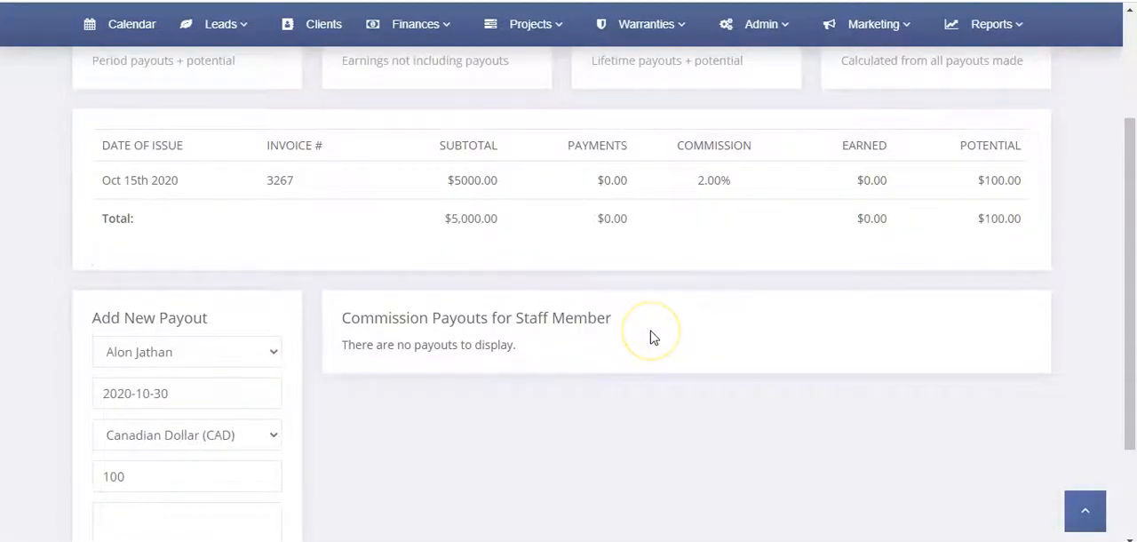
scroll(649, 338, up, 3)
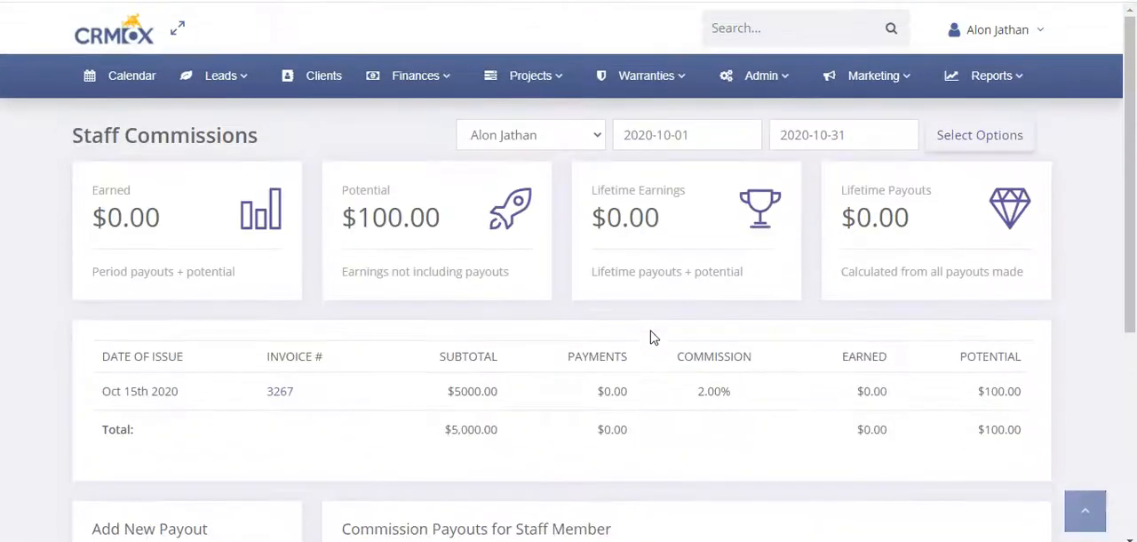
click(579, 136)
click(510, 160)
click(946, 133)
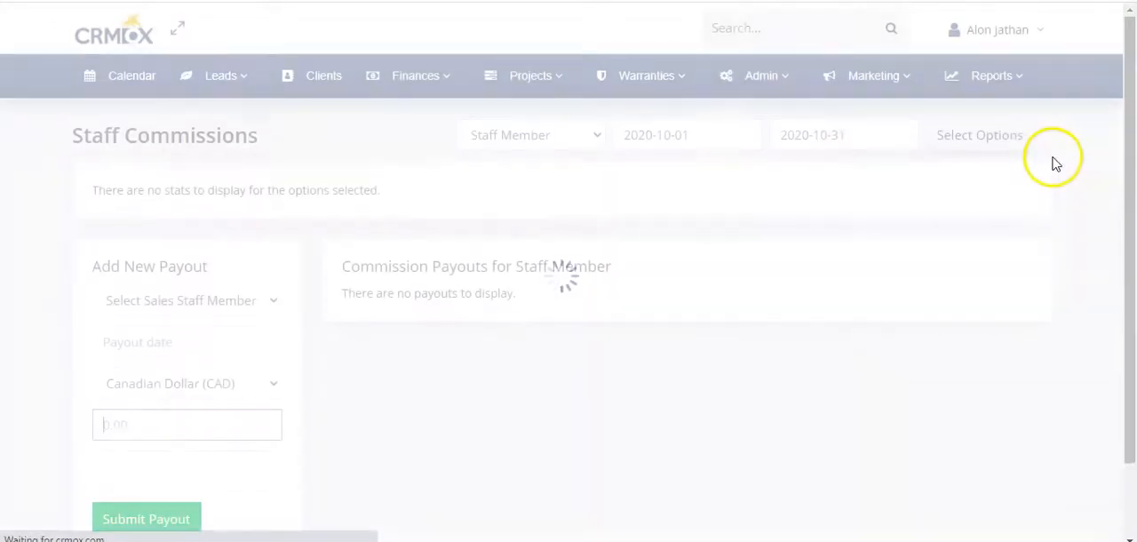
drag(134, 190, 394, 193)
click(397, 195)
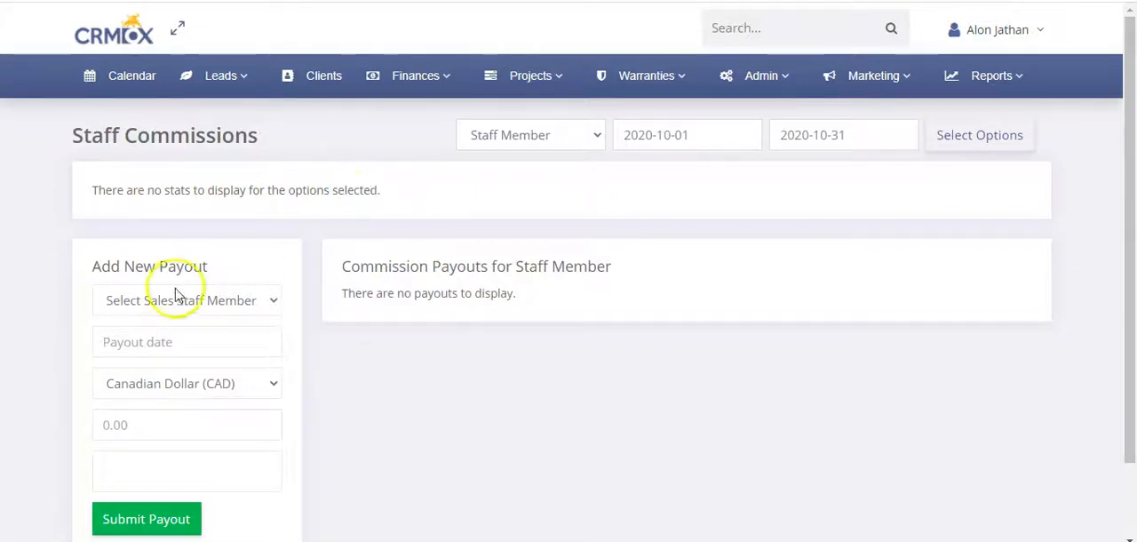
click(985, 76)
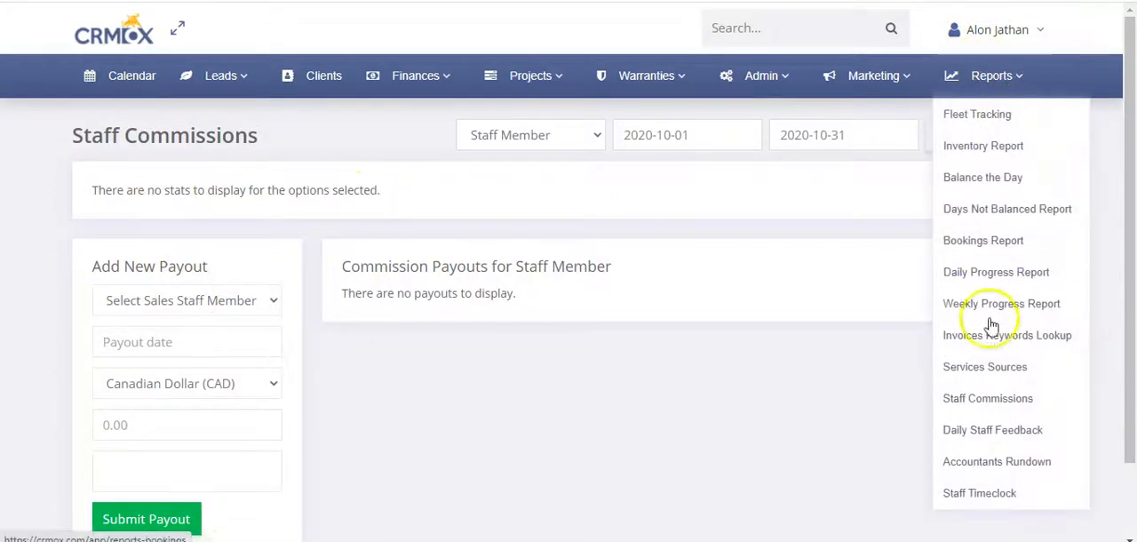
click(995, 401)
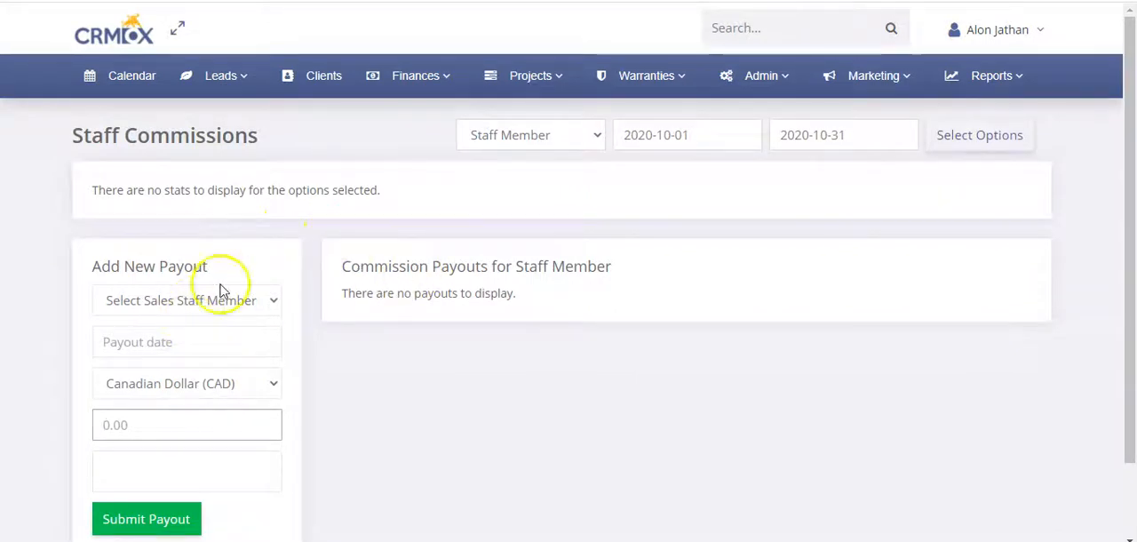
drag(137, 189, 400, 189)
click(178, 207)
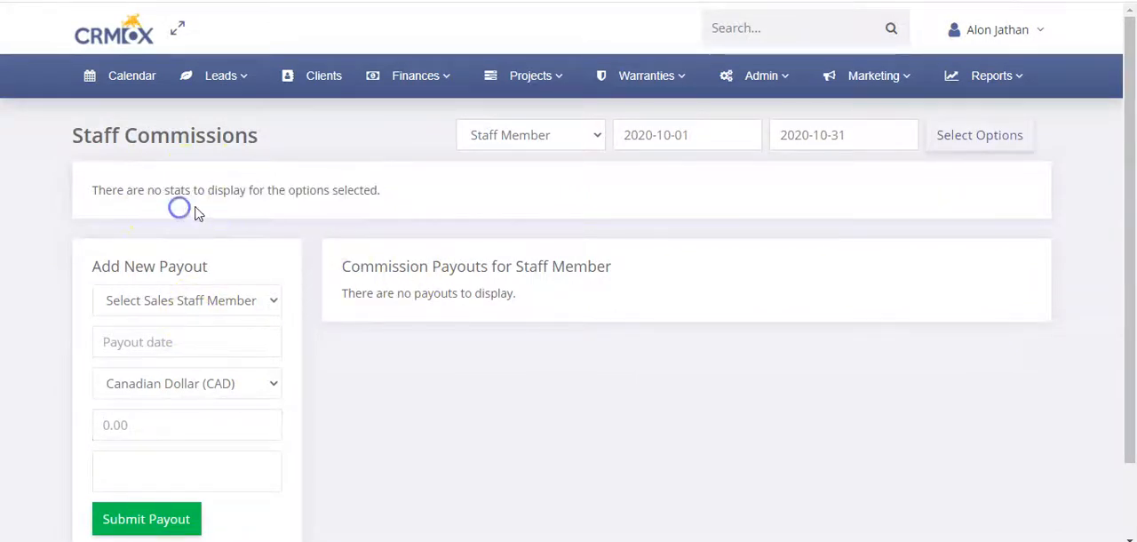
click(545, 135)
click(540, 130)
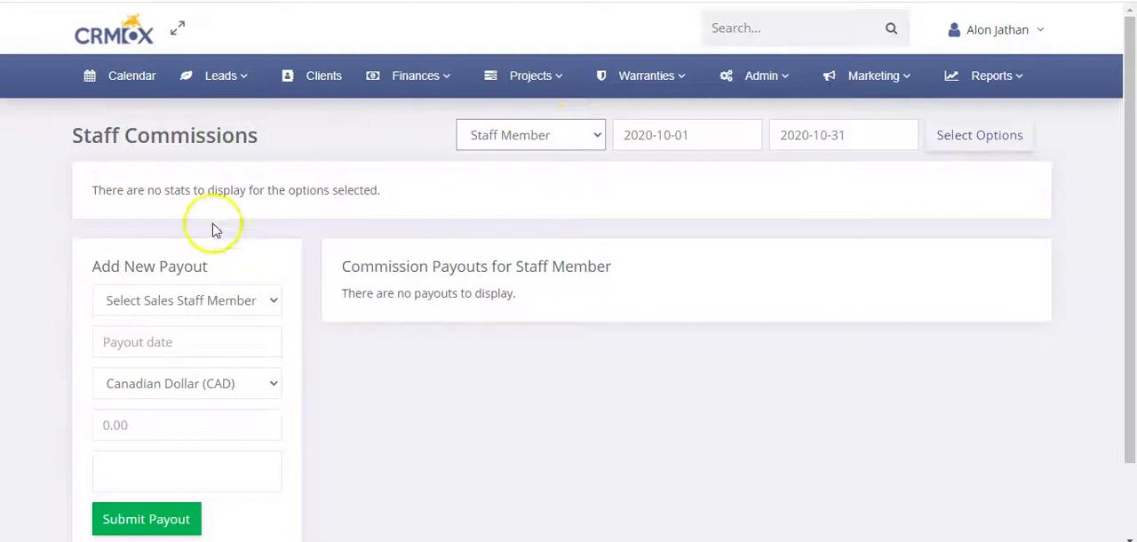
Fill in a new payout for the sales rep dated 2020-10-30 with amount 100 and the note "Invoice paid dlfjdlfjks", without submitting it
click(171, 304)
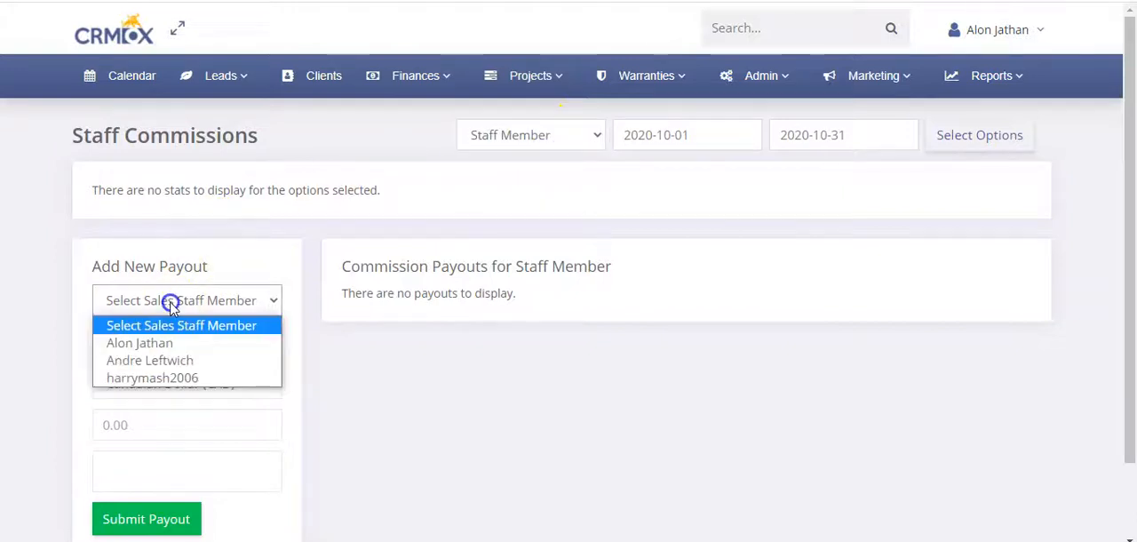
click(185, 344)
click(181, 340)
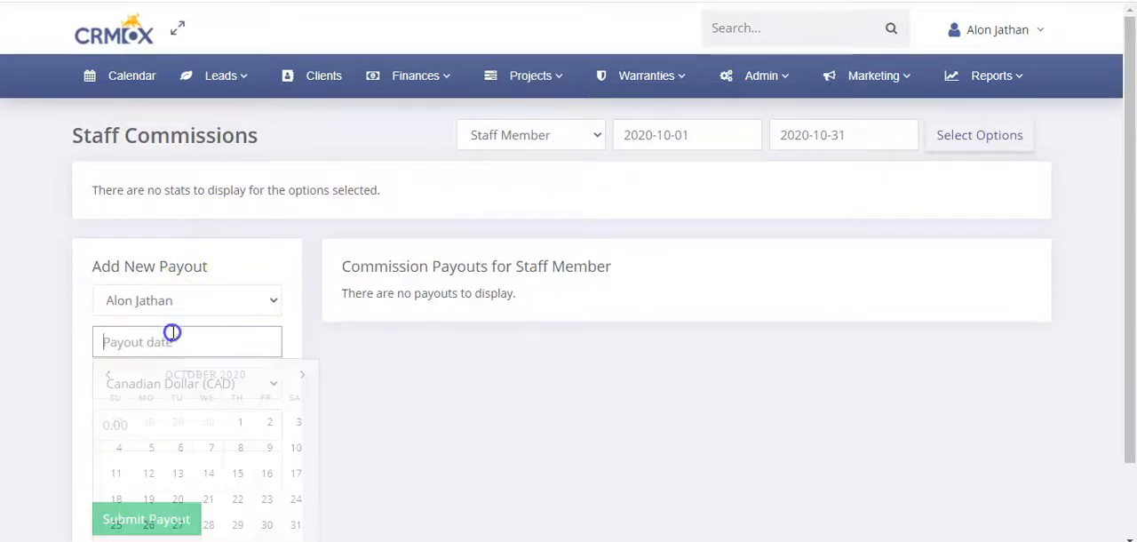
click(264, 531)
click(164, 424)
click(167, 462)
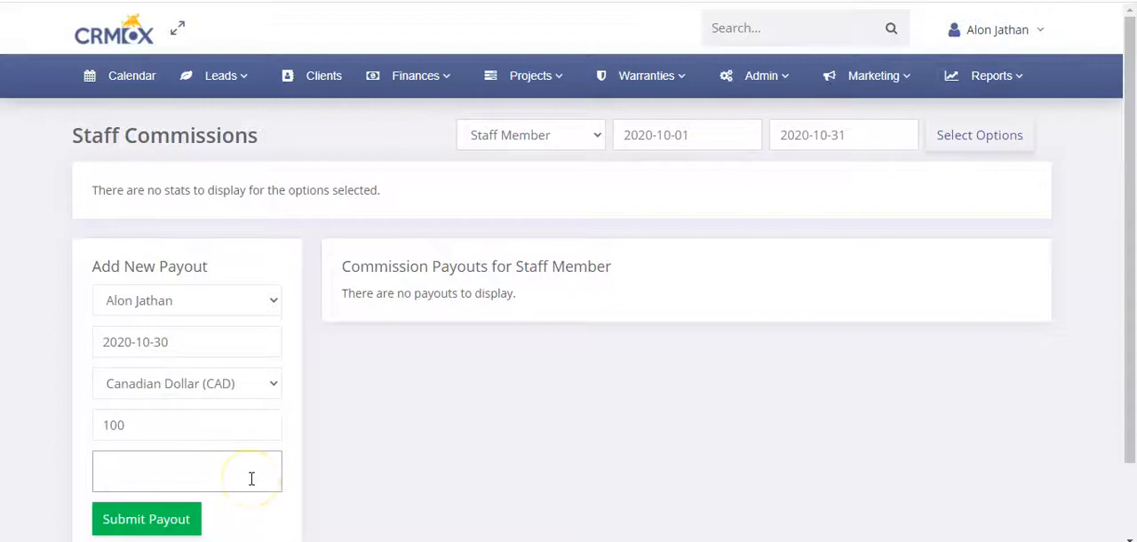
text(Inoi)
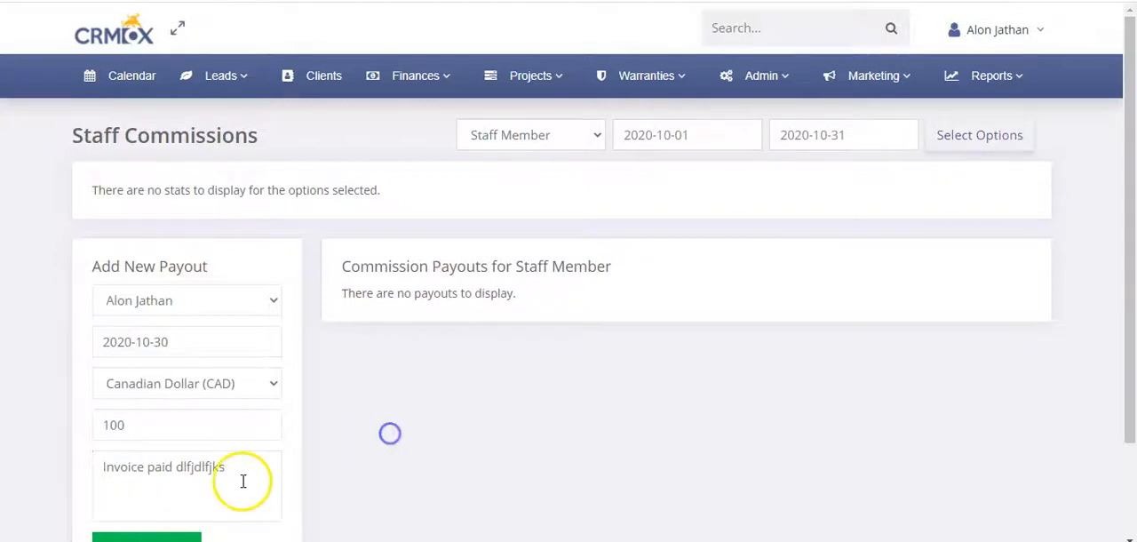
scroll(242, 481, down, 2)
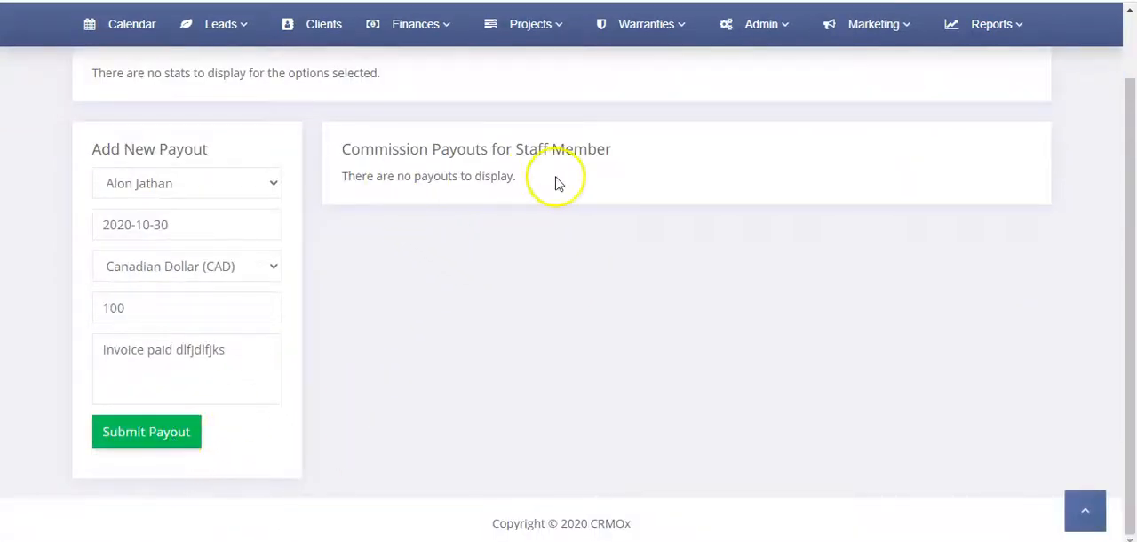
scroll(558, 182, up, 3)
Filter the Staff Commissions report to the sales rep for 2020-10-01 to 2020-10-31
click(561, 135)
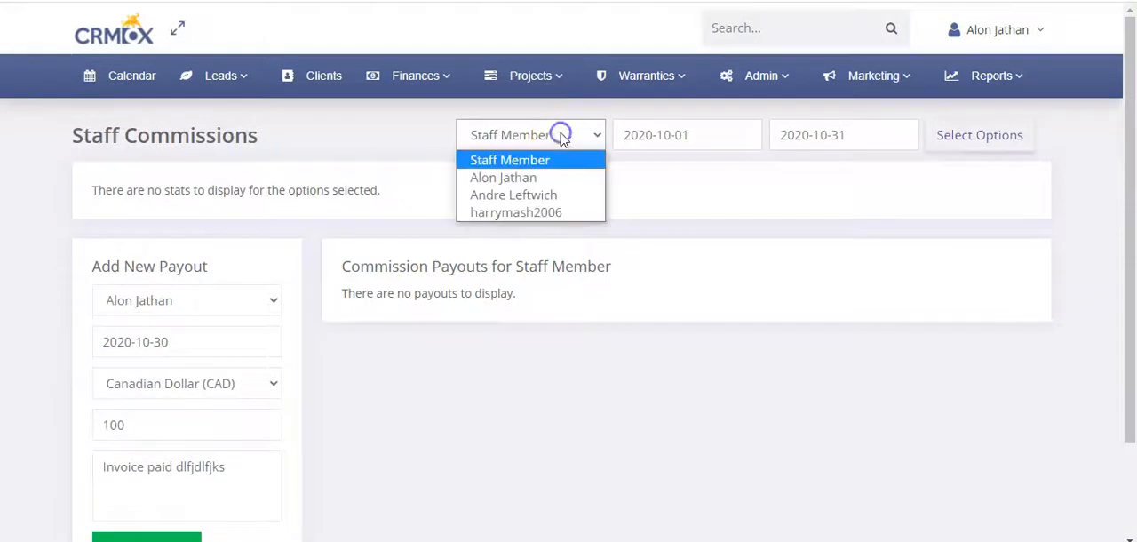
click(545, 176)
click(1005, 142)
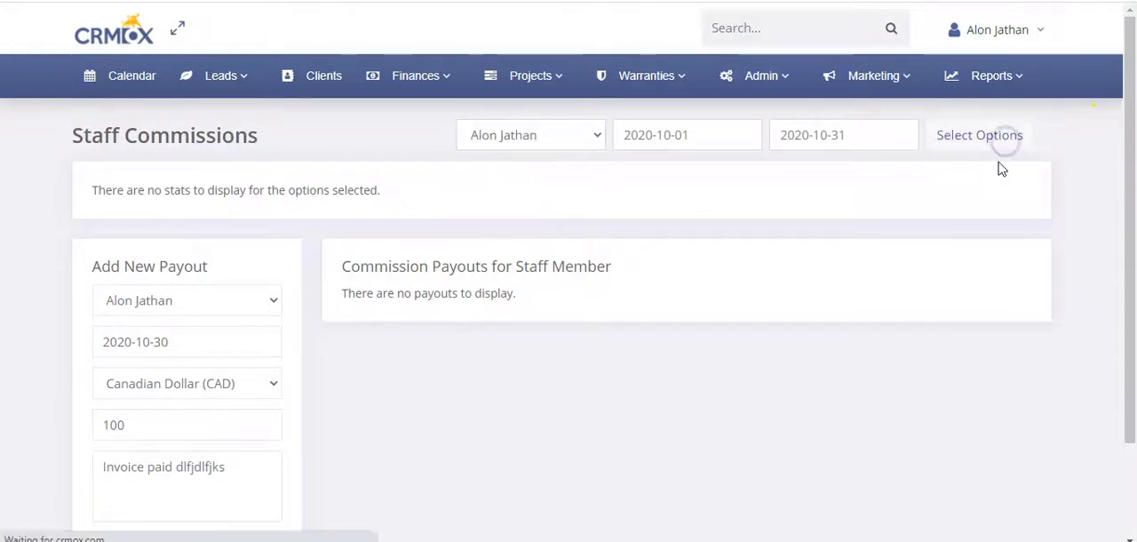
scroll(293, 171, up, 4)
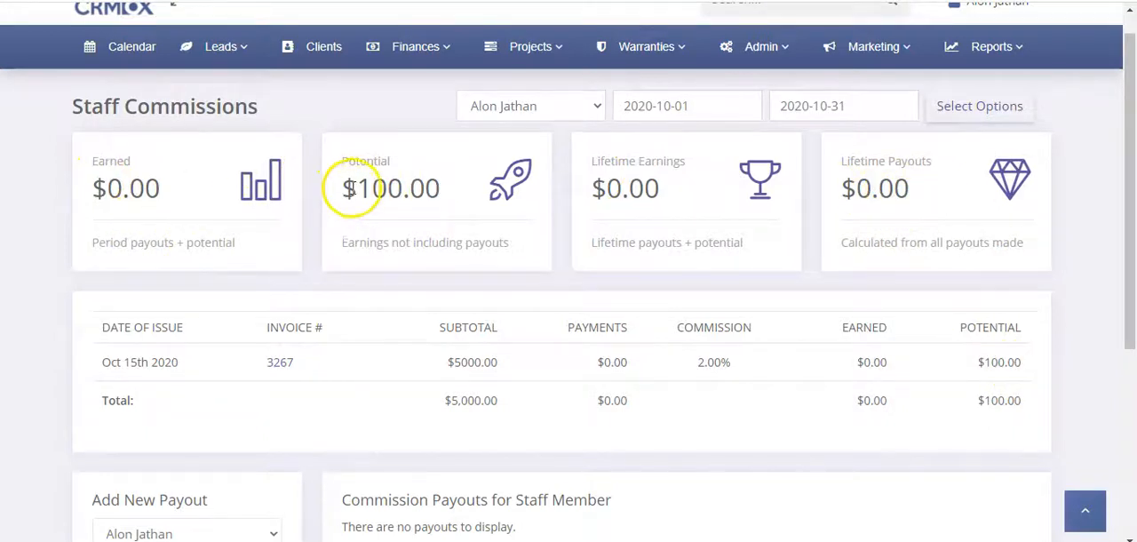
Compare the rep's Potential and Earned amounts, and check the payout form, Commission Payouts list and lifetime cards
drag(355, 188, 426, 187)
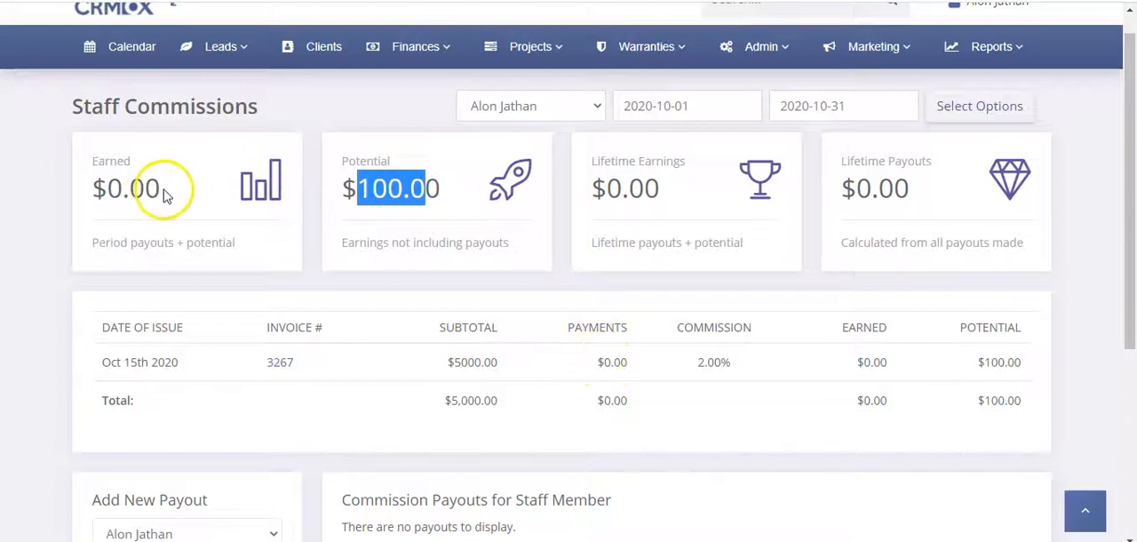
drag(161, 189, 144, 189)
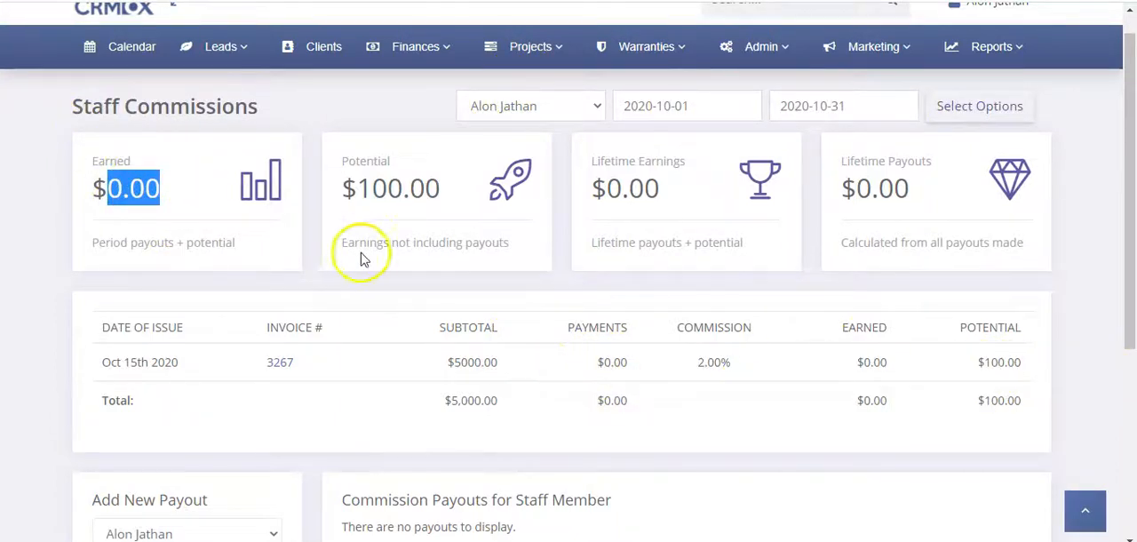
scroll(300, 291, down, 3)
scroll(301, 291, down, 1)
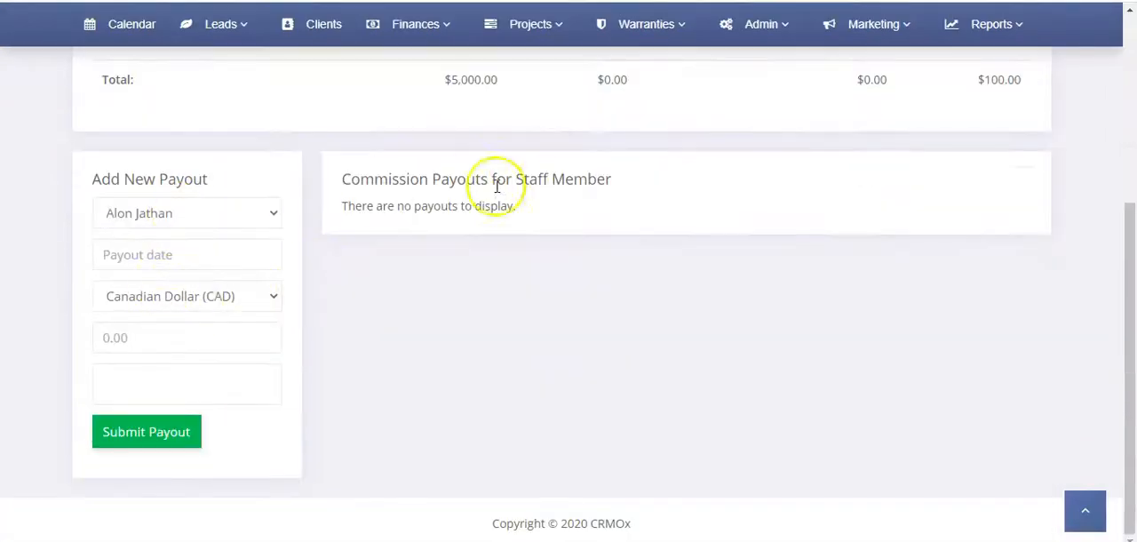
scroll(545, 325, up, 4)
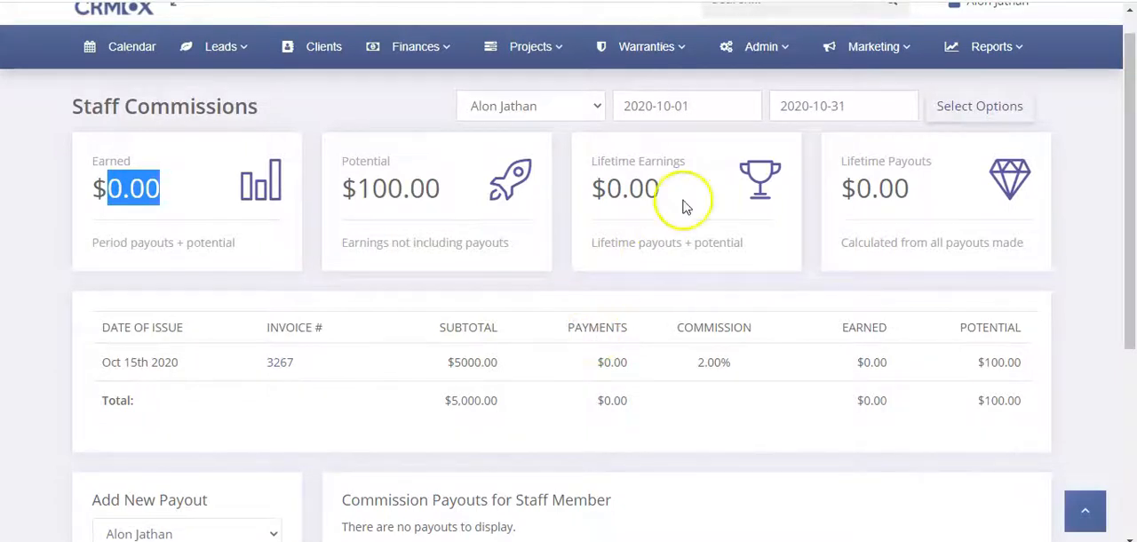
click(751, 59)
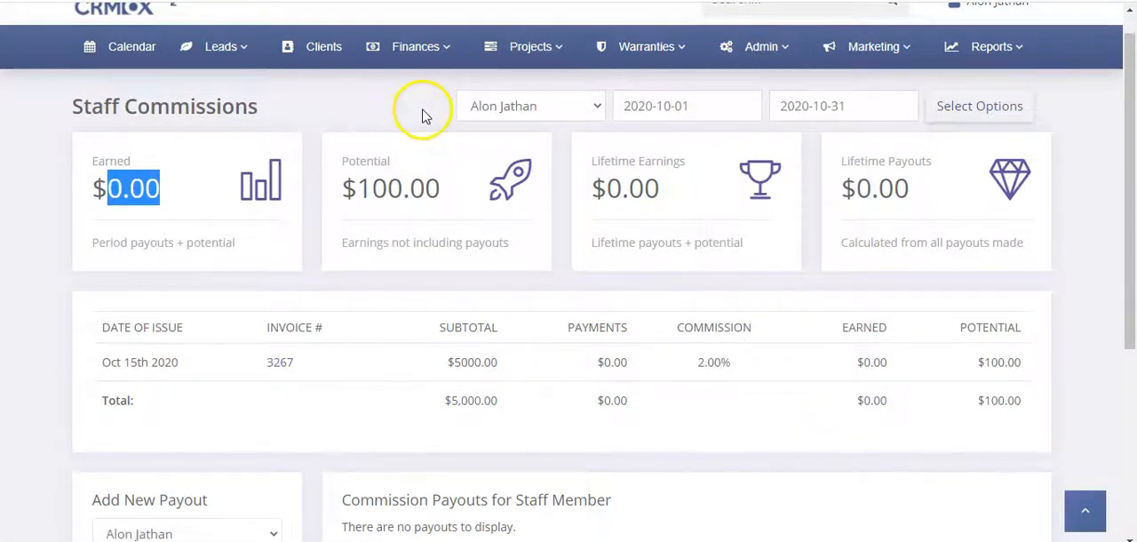
Open the Oct 15th 2020 invoice from the invoices list and review its Sales Rep Commissions section
mouse_move(408, 49)
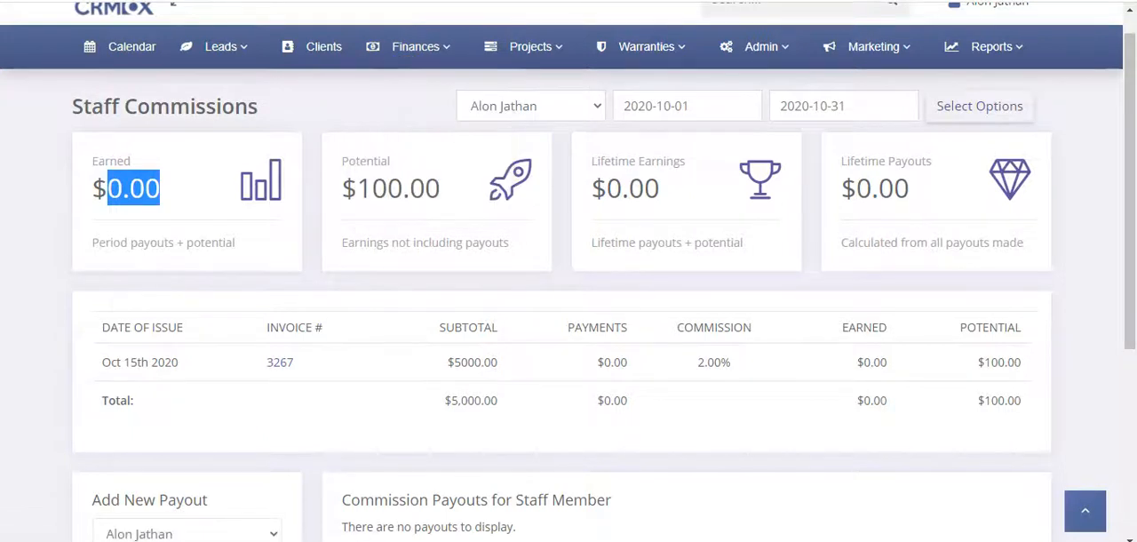
click(320, 259)
scroll(320, 259, down, 2)
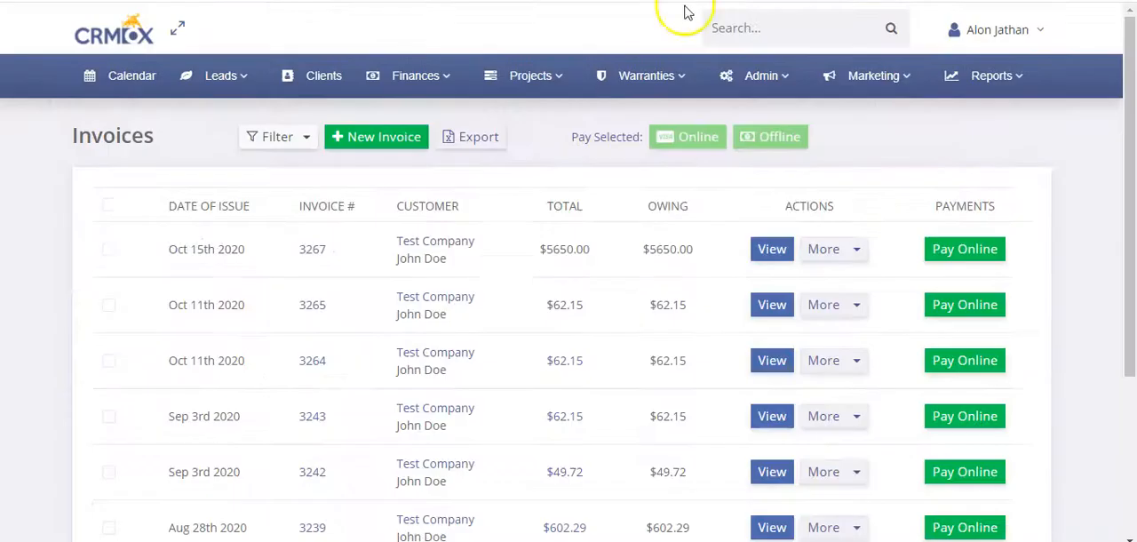
click(292, 253)
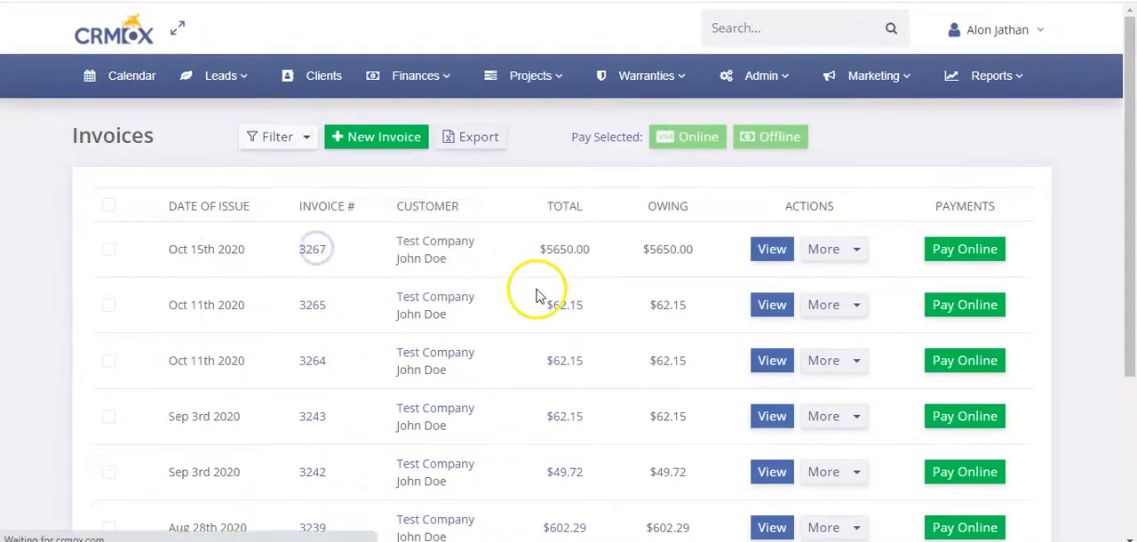
scroll(537, 296, down, 10)
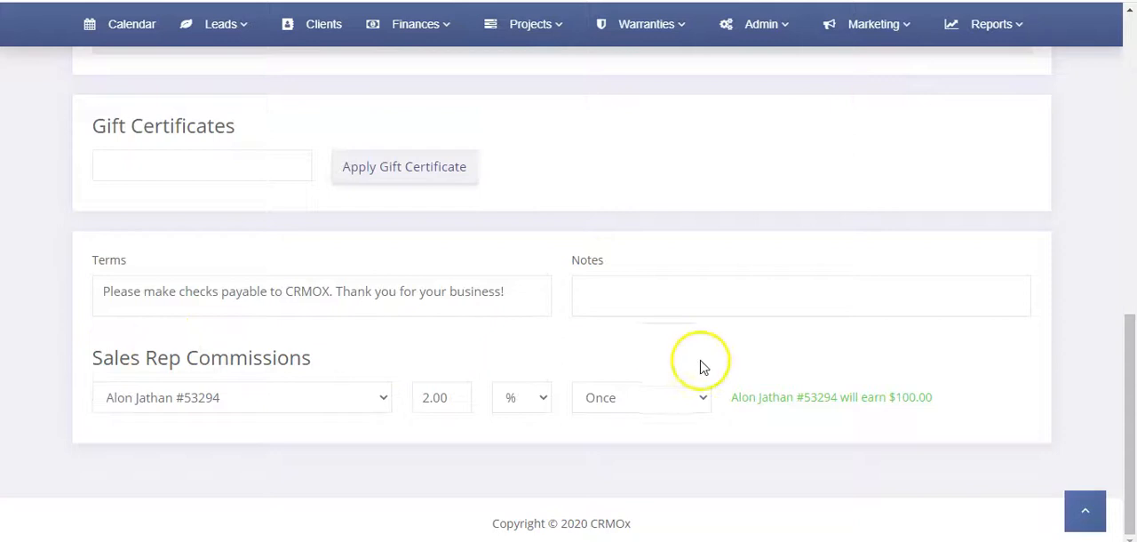
drag(741, 397, 923, 394)
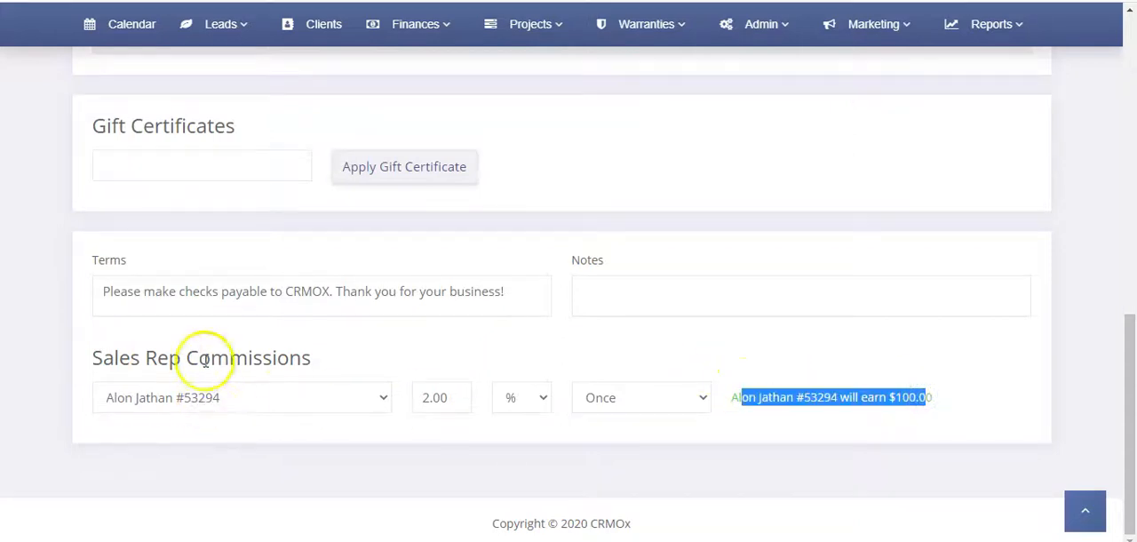
click(275, 355)
Try the Recurring frequency for the invoice's rep commission, check the earning line, and set the frequency back to Once
click(644, 400)
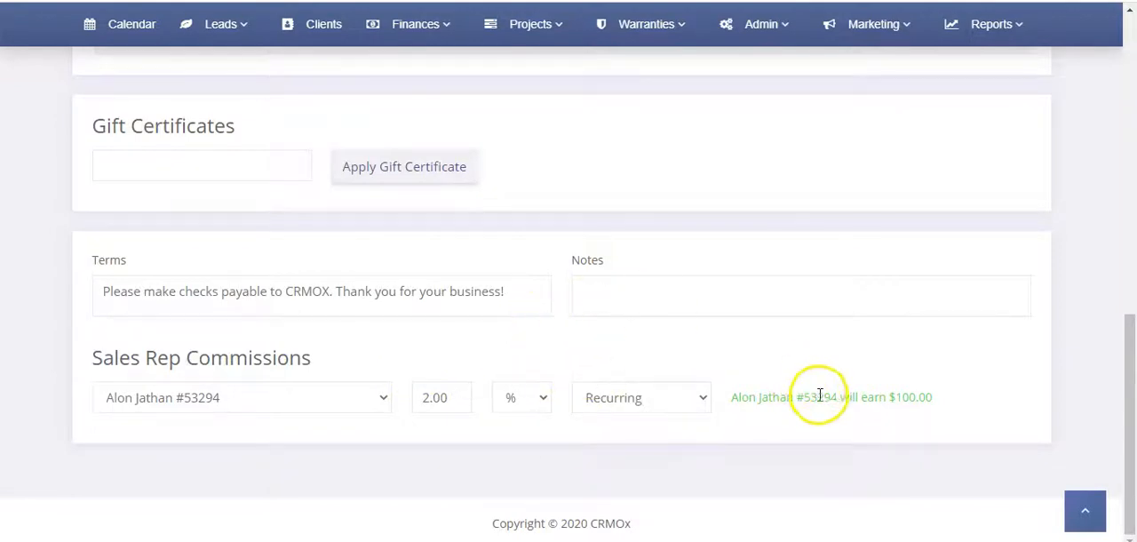
drag(933, 403, 759, 397)
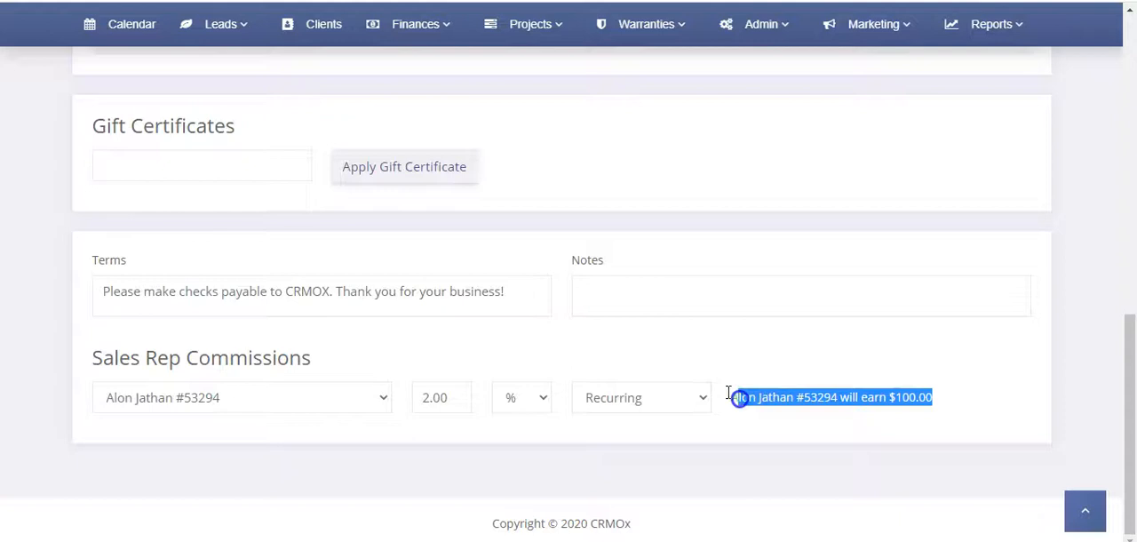
click(627, 401)
click(626, 422)
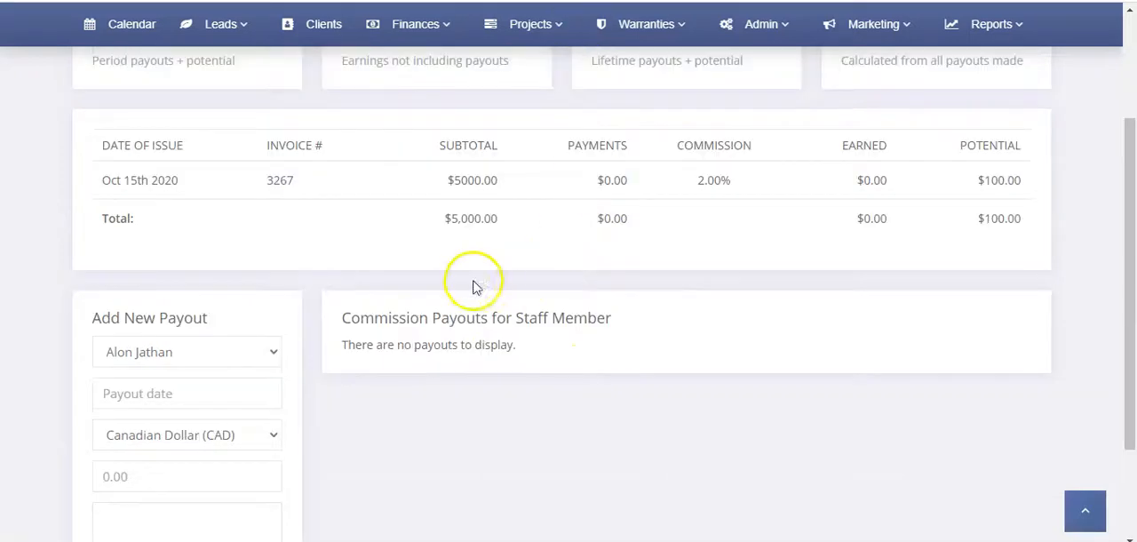
Return from the invoice to the Staff Commissions report and reopen it from the reports
scroll(404, 211, down, 2)
scroll(732, 164, up, 4)
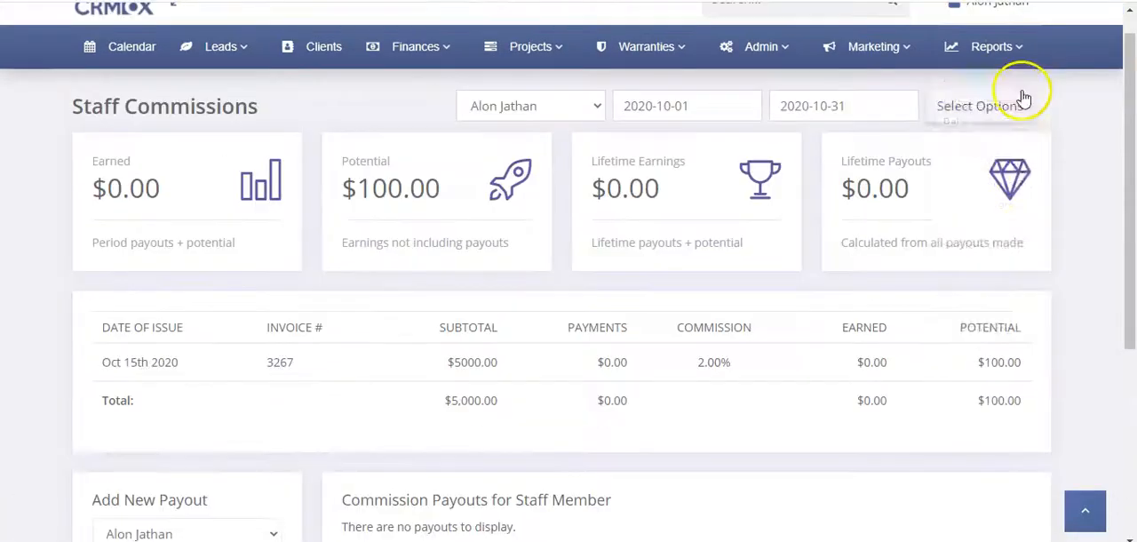
click(993, 42)
click(991, 371)
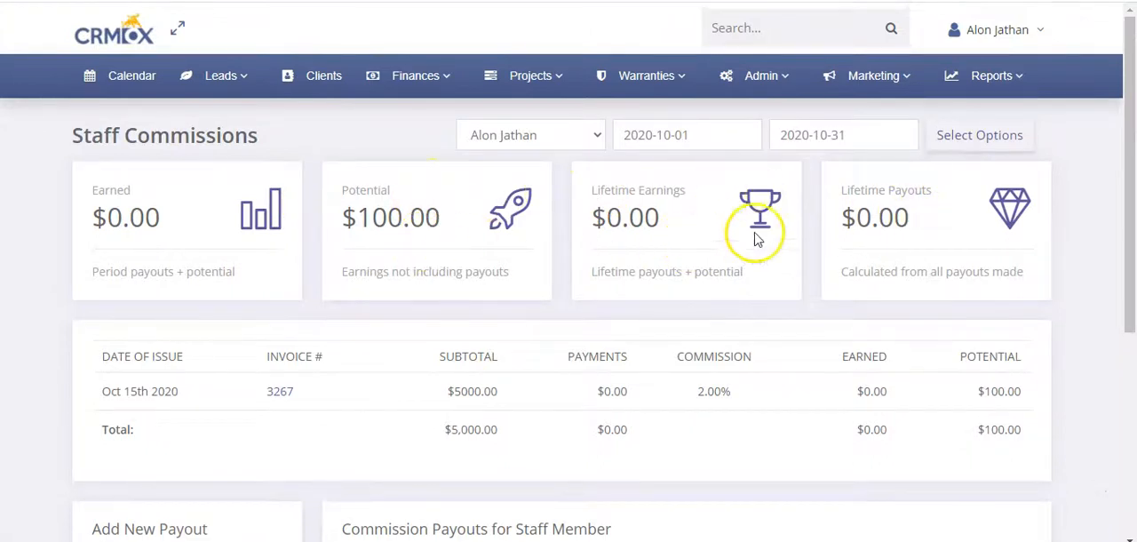
Open the personal My Commissions report and review its summary cards and the Earnings & Potential table
click(977, 35)
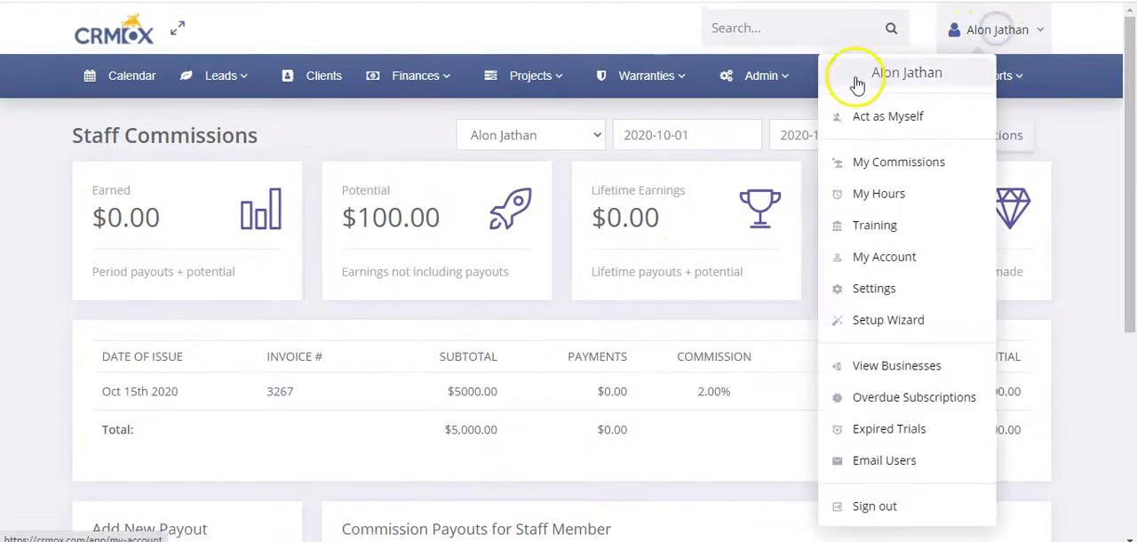
click(890, 164)
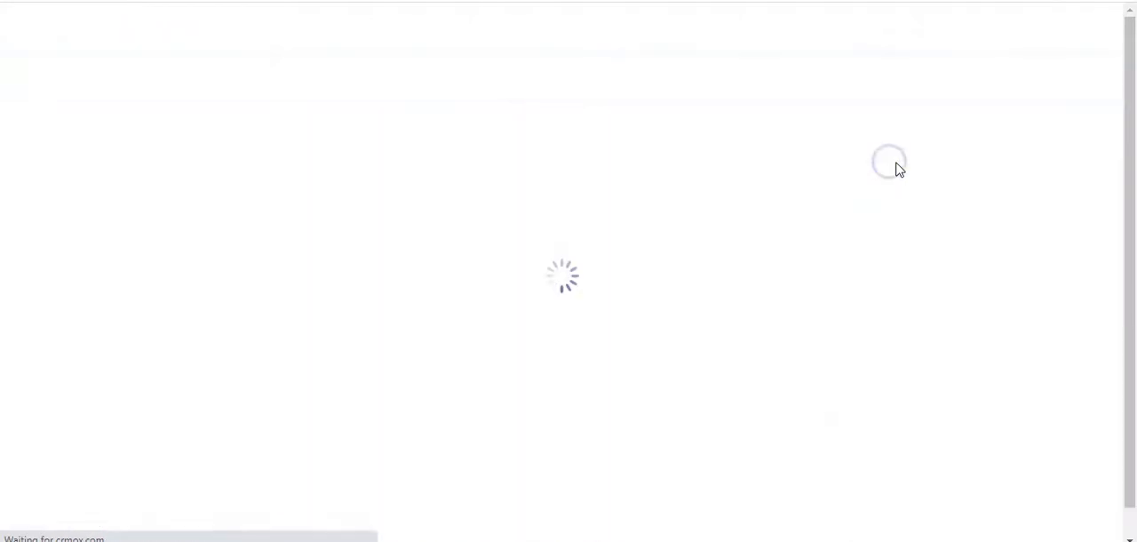
scroll(666, 204, down, 1)
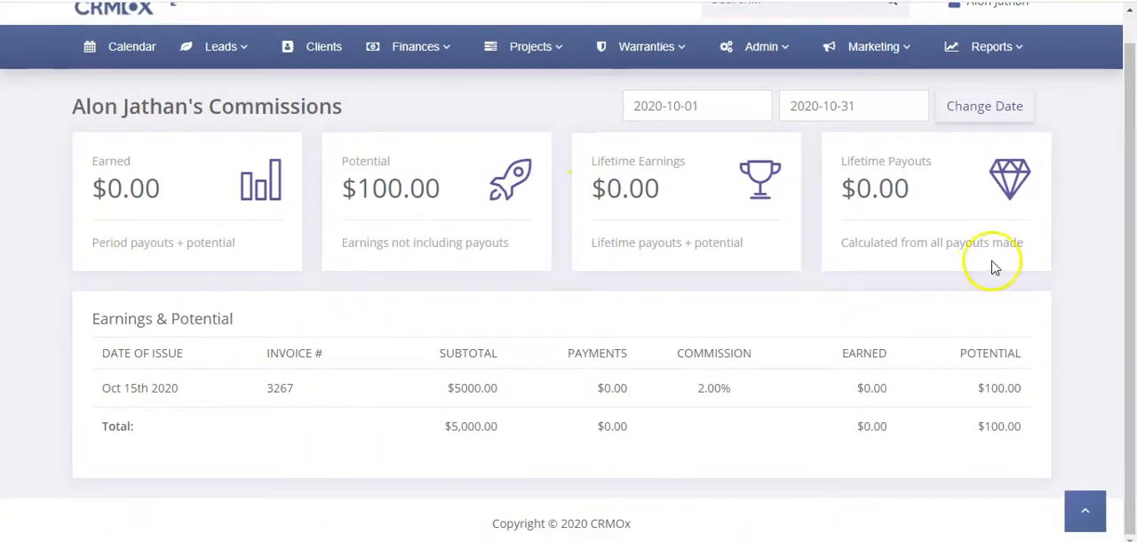